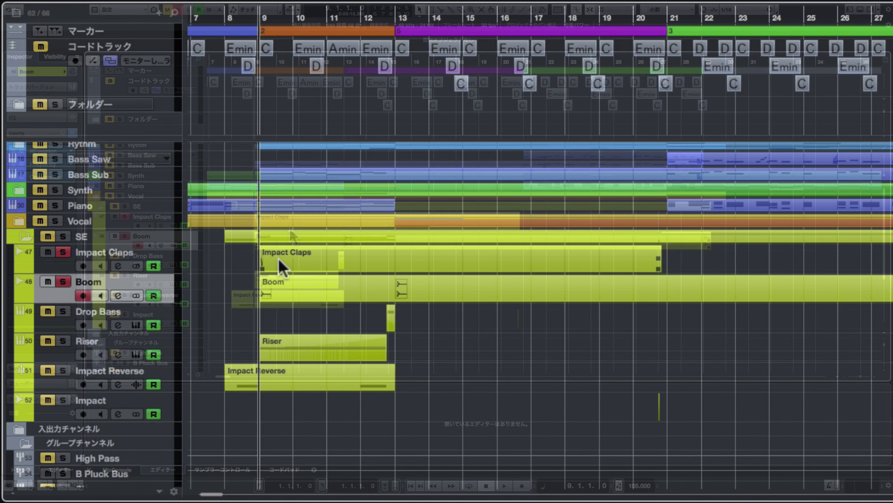
Select the Impact Claps and Boom events at bar 9 to point out both impact layers.
left_click(275, 222)
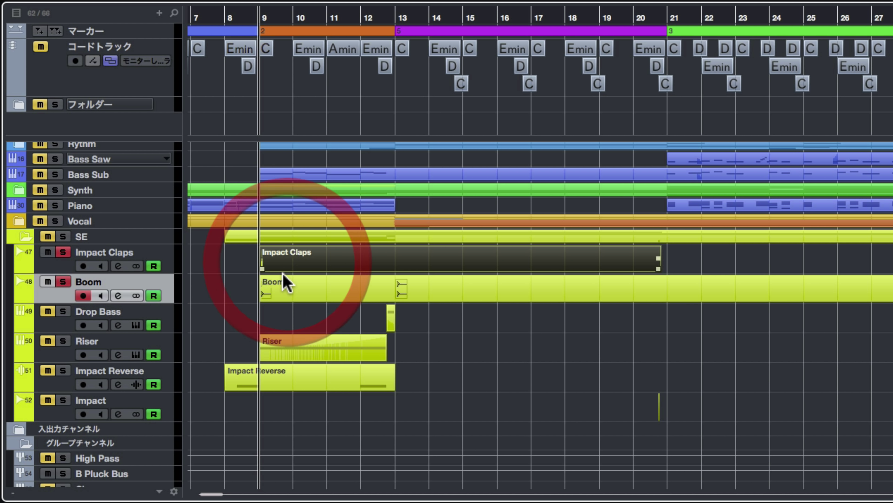
left_click(270, 238)
left_click(289, 260)
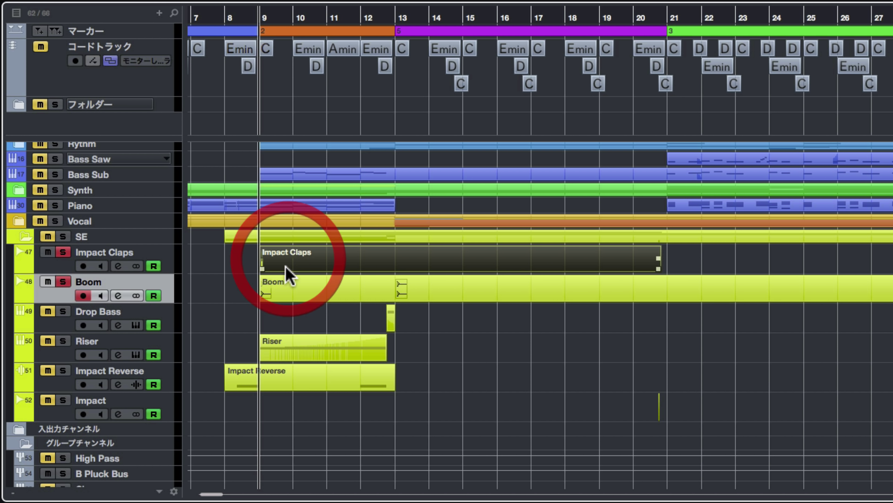
left_click(284, 285)
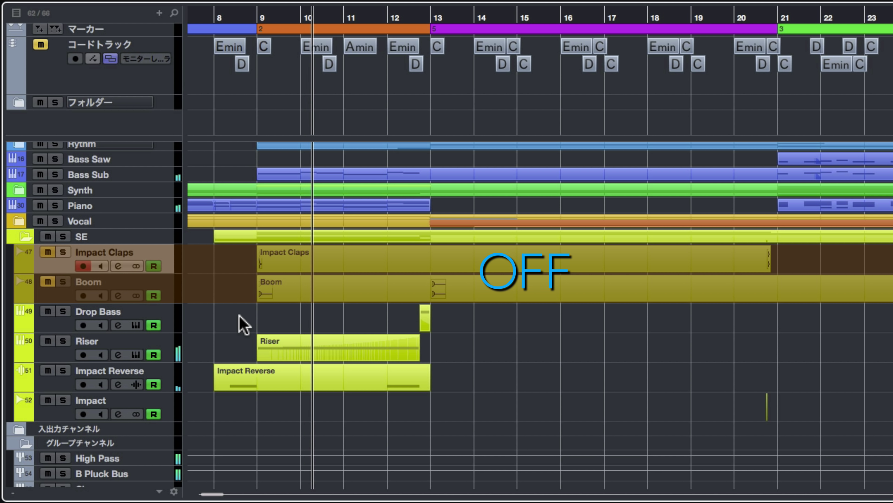
Unmute the Impact Claps and Boom tracks and play the section from bar 8 to compare it with the muted version.
key("space")
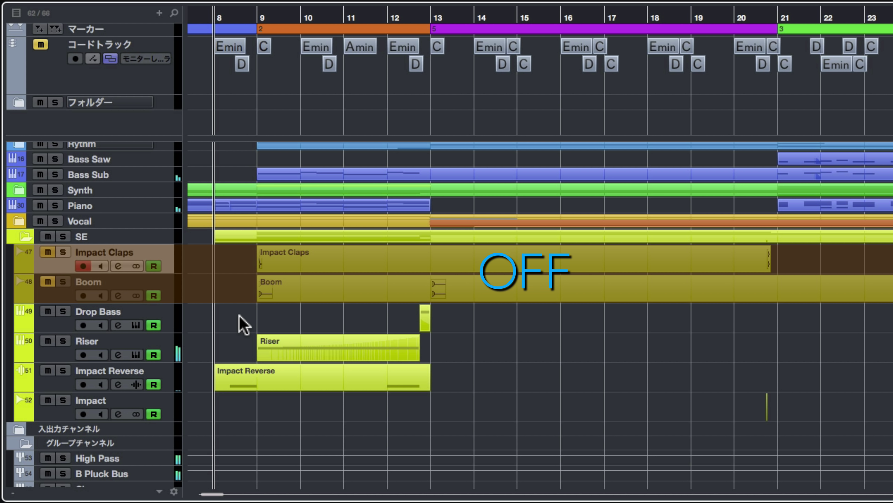
left_click(47, 252)
key("space")
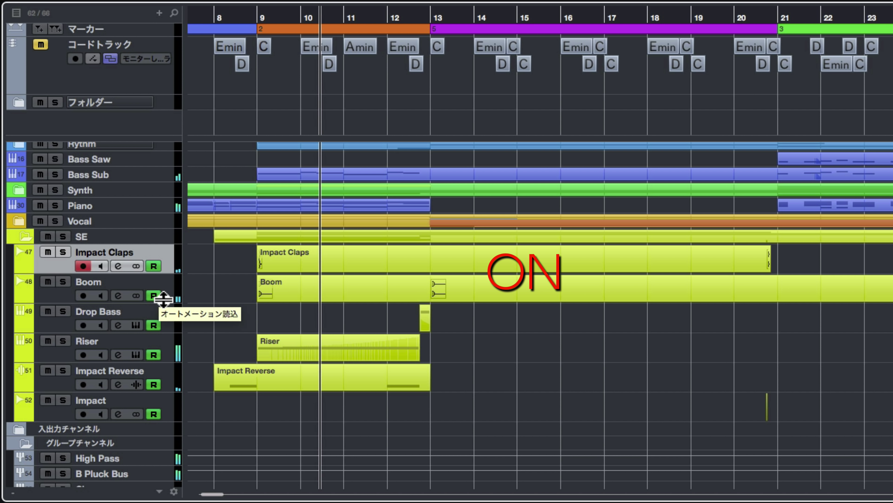
key("space")
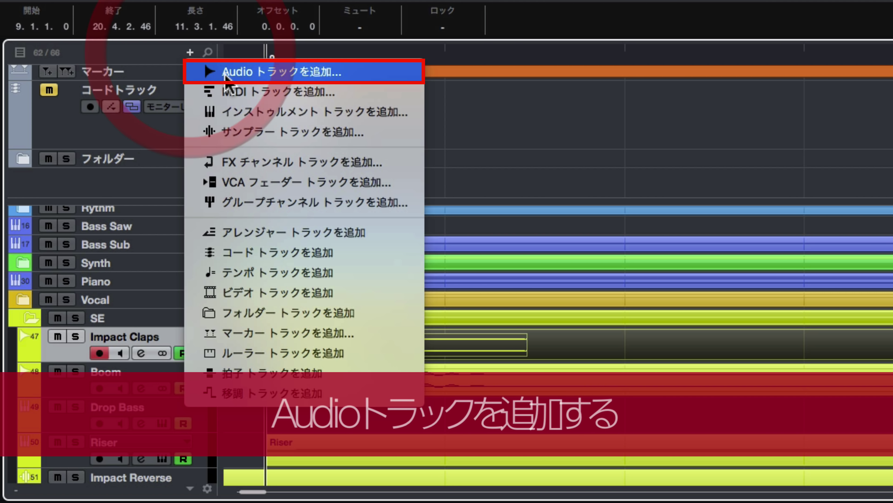
Add a stereo audio track and import Midnight_Clap08 from MediaBay onto it at bar 9, copied into the project and converted to 48 kHz.
left_click(256, 72)
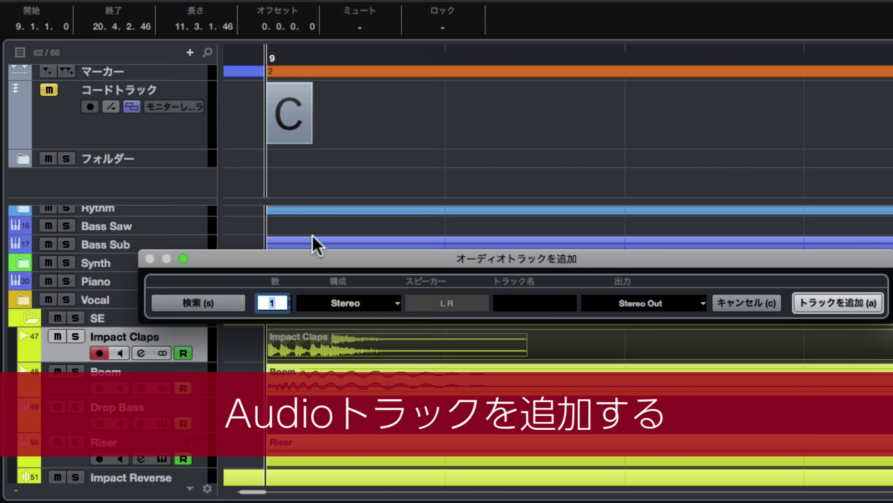
left_click(820, 303)
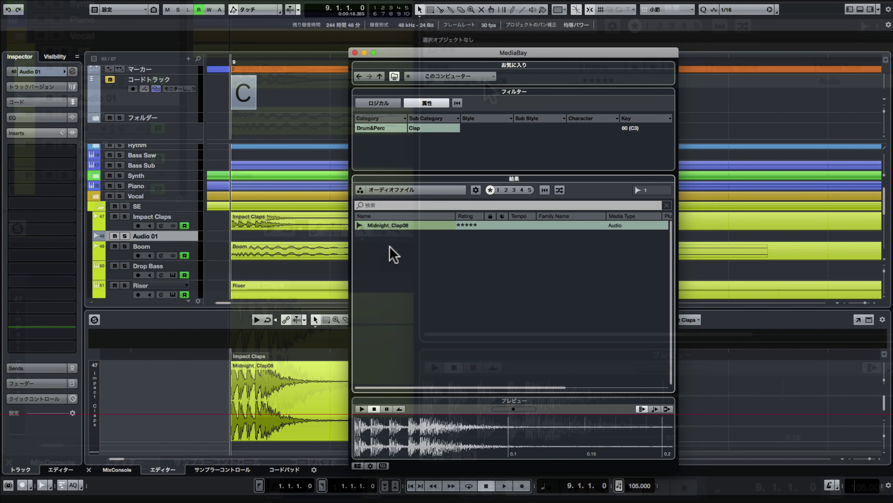
left_click(399, 226)
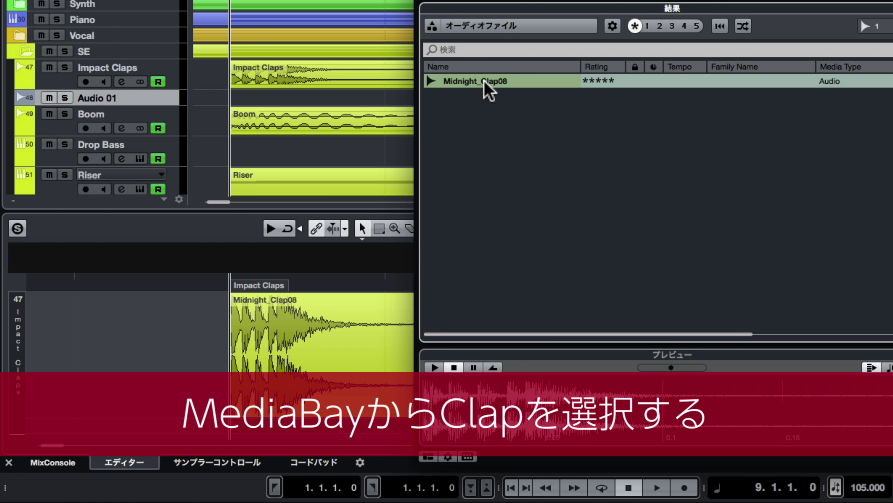
left_click_drag(488, 90, 236, 98)
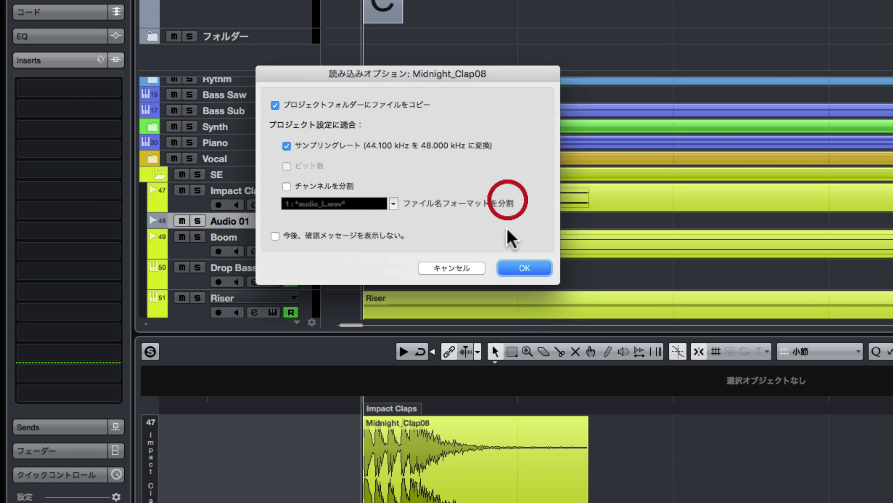
left_click(523, 269)
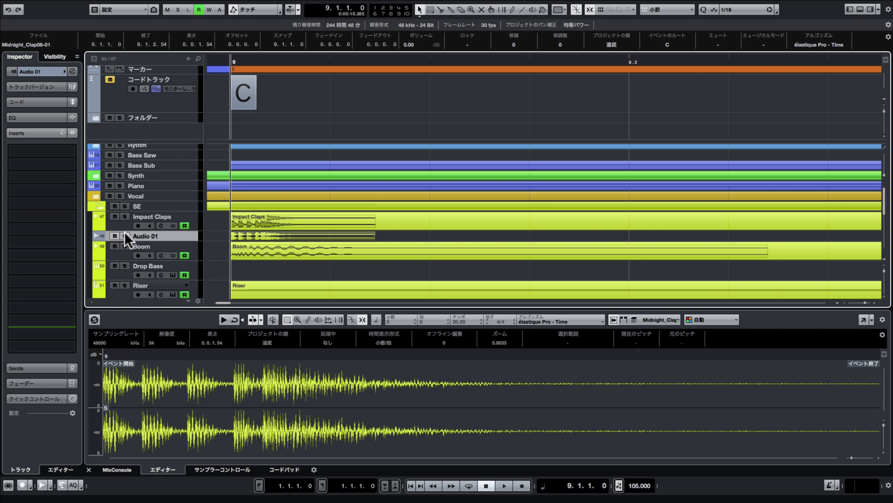
Solo the Audio 01 track and audition the imported clap.
left_click(125, 236)
key("space")
key("space")
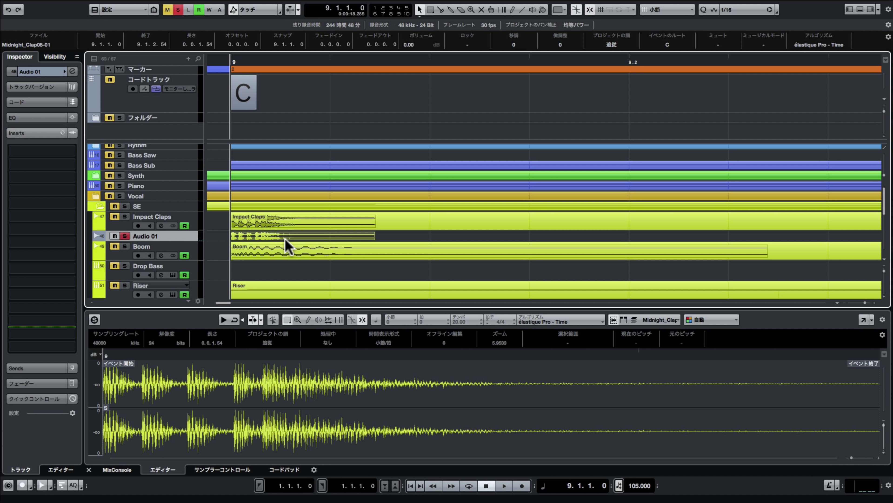
Insert the REVelation reverb on Audio 01 and load its Concert Hall Natural preset.
left_click(77, 151)
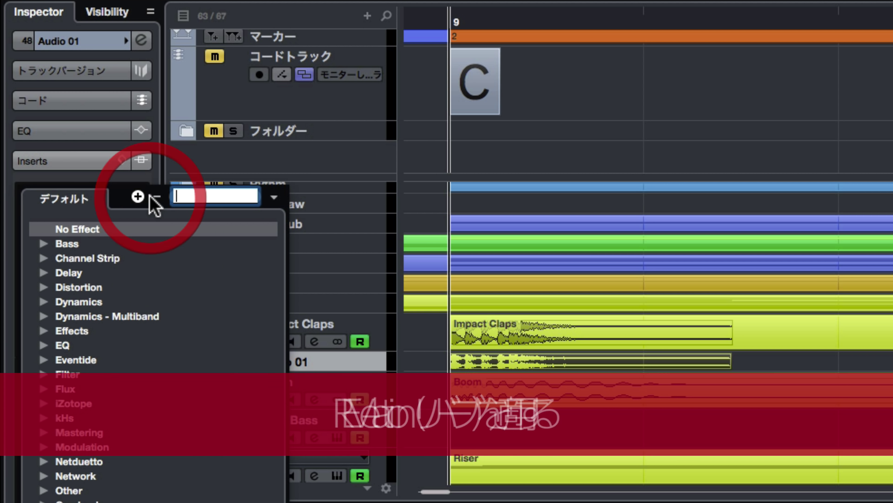
type("revela")
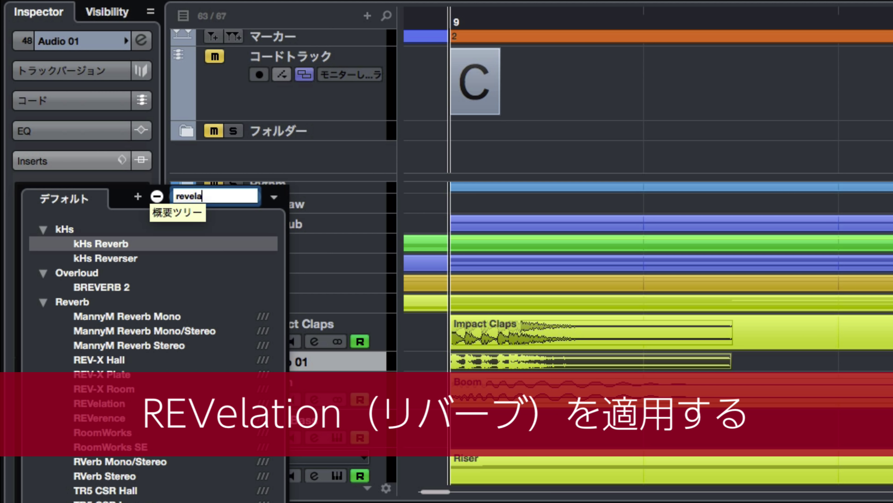
key("Return")
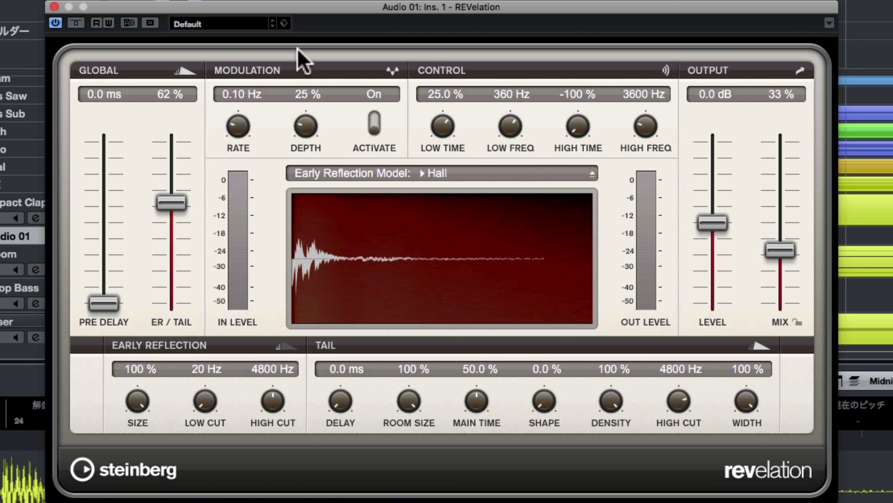
left_click(228, 24)
left_click(251, 200)
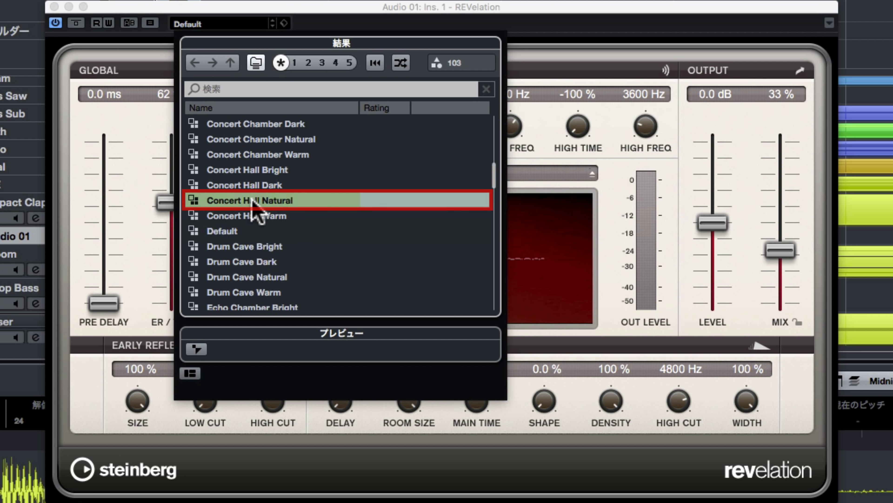
double_click(252, 200)
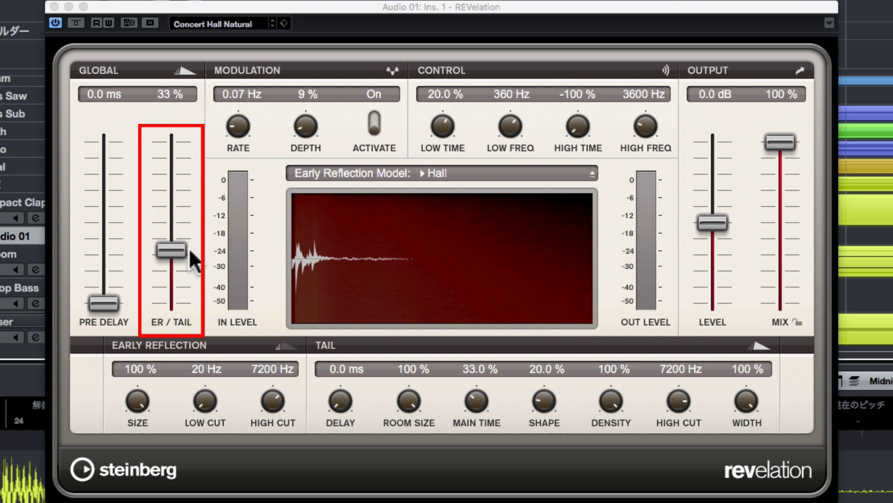
Set REVelation's ER/Tail balance to 100 % and audition the clap.
left_click_drag(178, 249, 180, 44)
left_click(175, 305)
key("space")
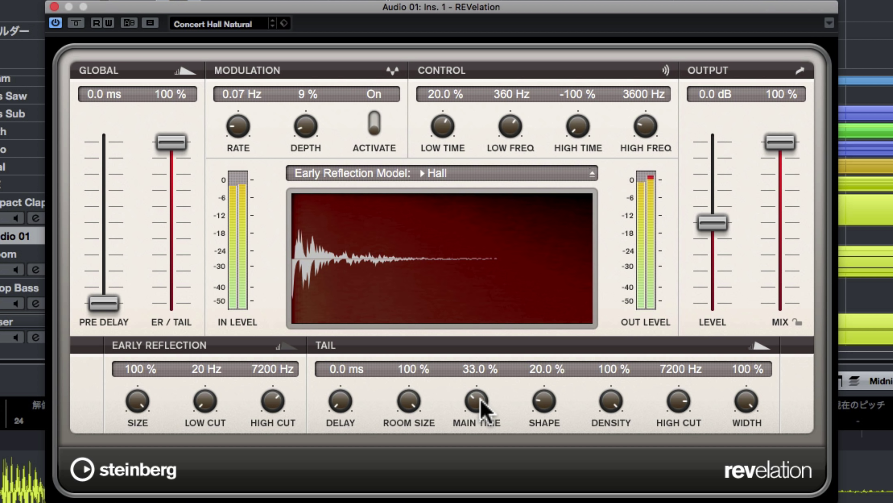
Set REVelation's tail Main Time to 67.5 % and lower its output Mix.
left_click_drag(482, 408, 488, 365)
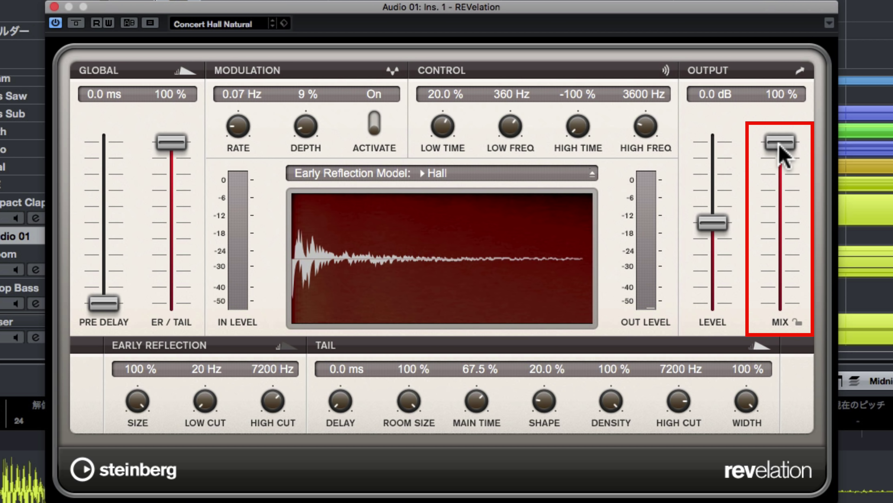
left_click_drag(779, 143, 787, 196)
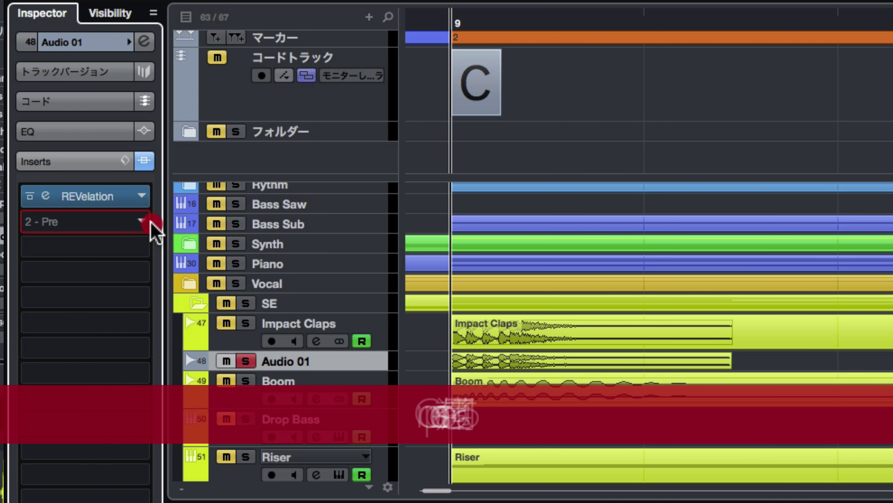
Insert Compressor after REVelation on Audio 01 and set its attack to 9.1 ms while listening to playback.
left_click(150, 226)
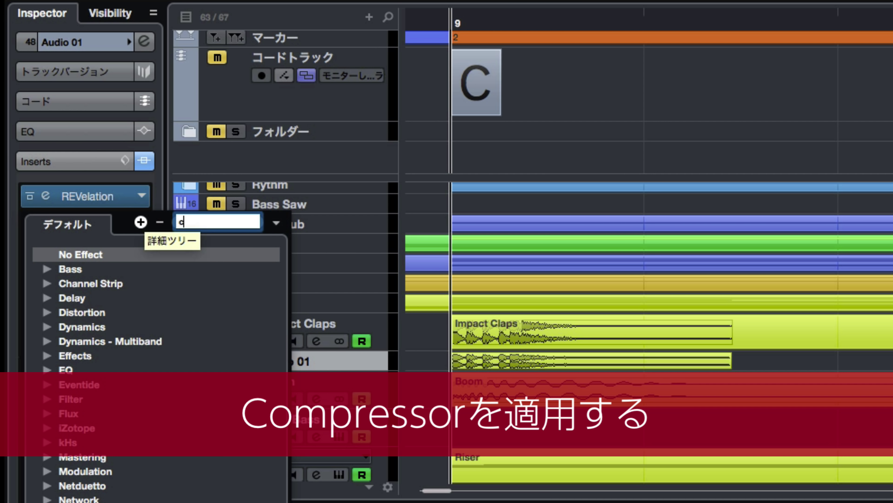
left_click(128, 350)
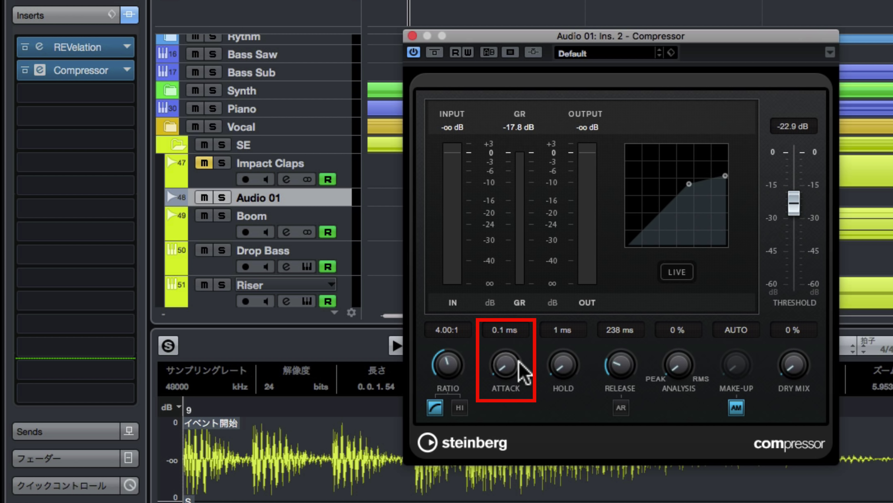
left_click_drag(517, 366, 489, 374)
key("space")
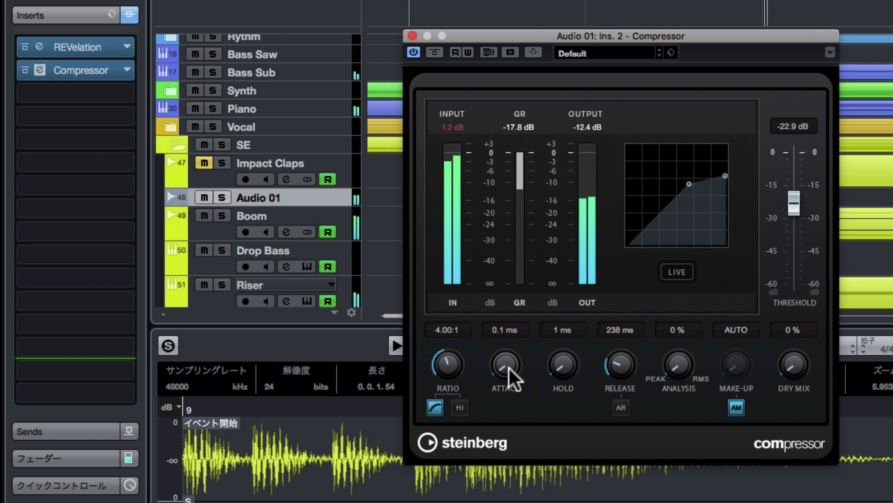
left_click_drag(509, 368, 523, 352)
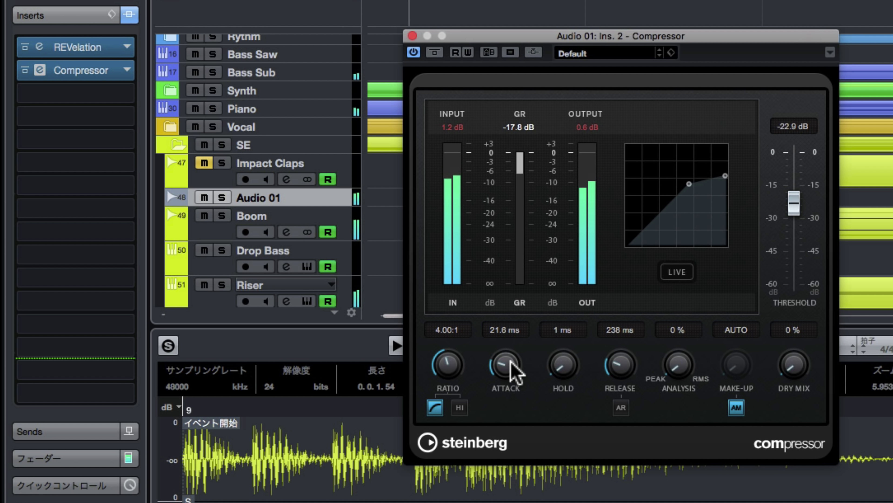
left_click_drag(510, 362, 506, 371)
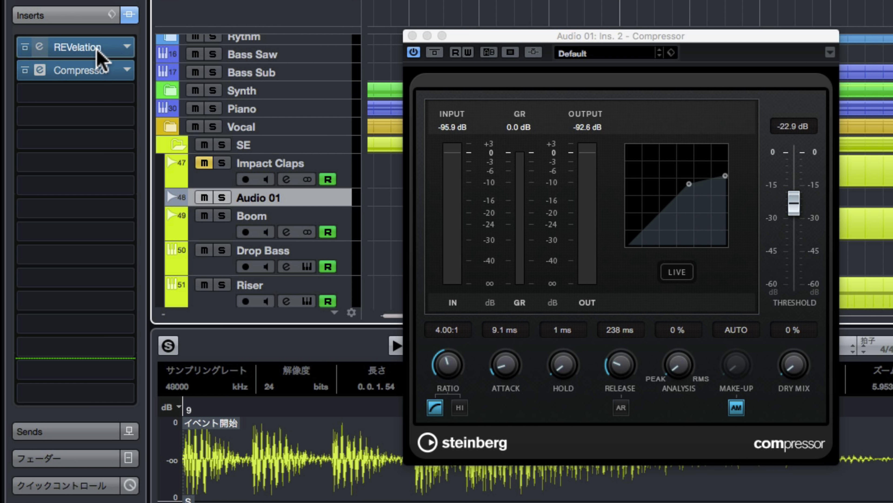
Move REVelation behind Compressor to compare the effect order, and restore the reverb-first order.
left_click_drag(98, 51, 90, 94)
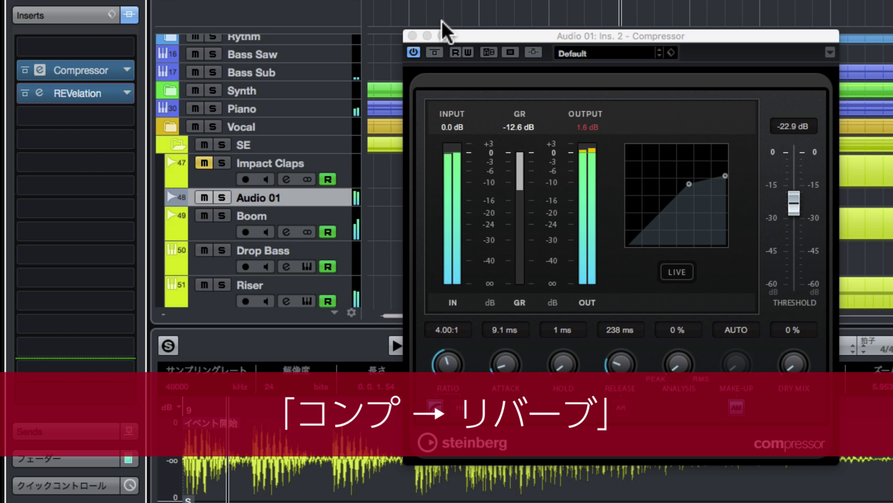
left_click_drag(84, 93, 88, 55)
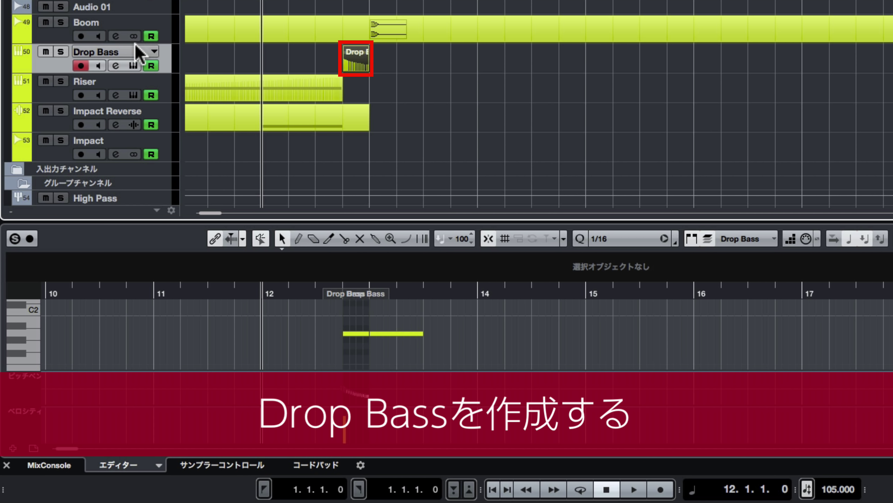
Solo the Drop Bass track and audition it from bar 12.
left_click(66, 53)
key("space")
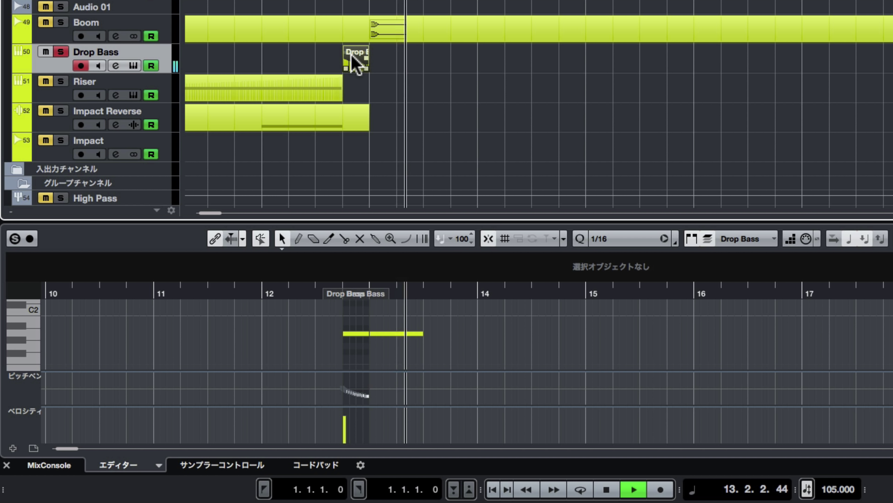
key("space")
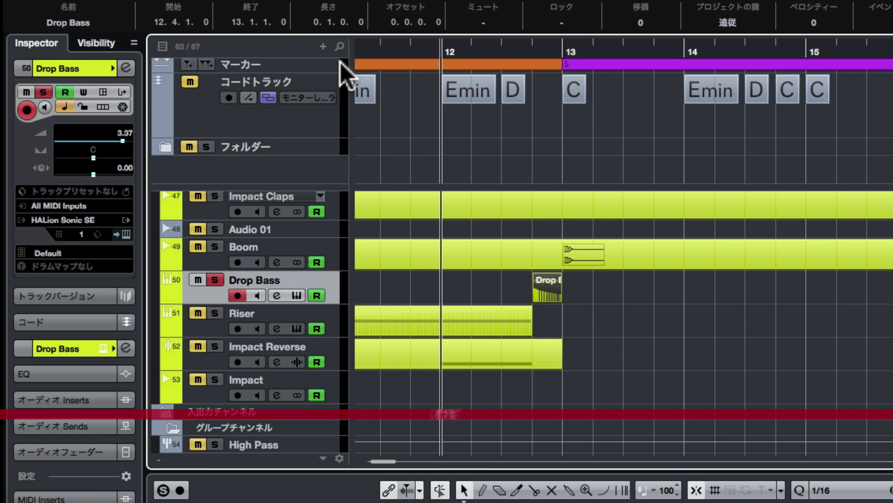
Add an instrument track that uses HALion Sonic SE.
left_click(325, 44)
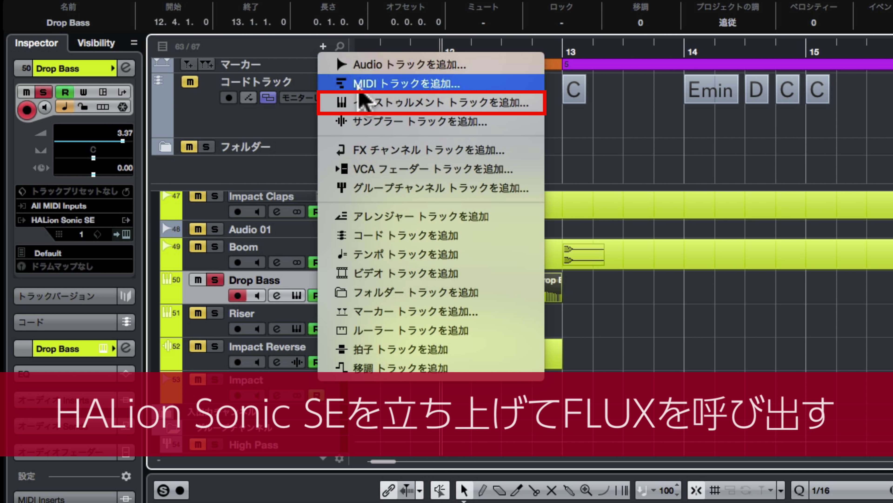
left_click(358, 103)
left_click(509, 320)
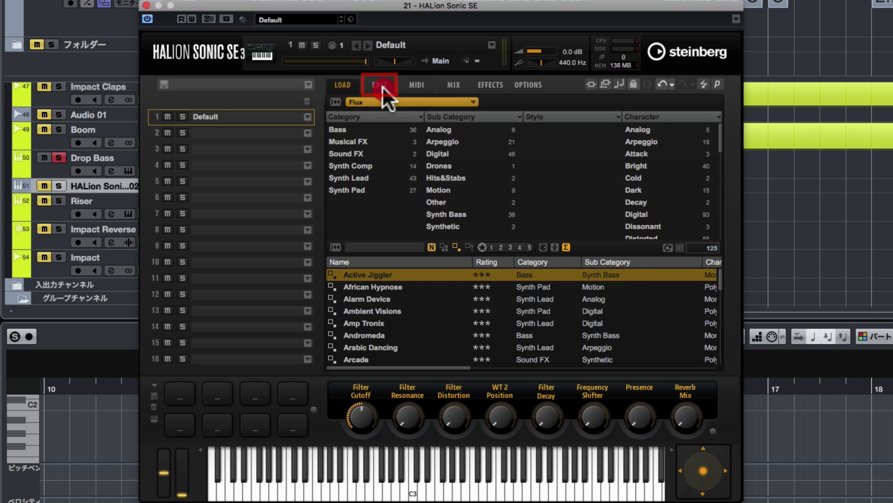
Set the Flux synth's first oscillator wavetable to Comb Squ 01 and switch off the second oscillator, testing the sound with a note.
left_click(380, 85)
left_click(419, 140)
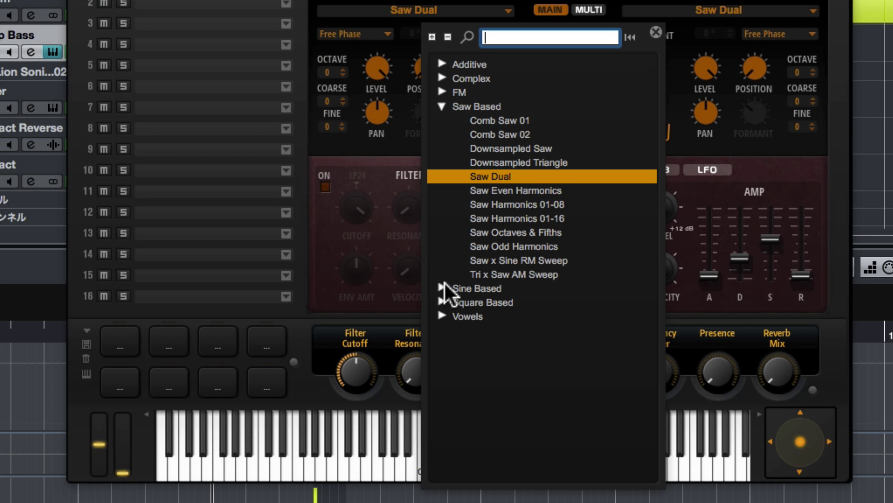
left_click(443, 287)
left_click(443, 288)
left_click(442, 302)
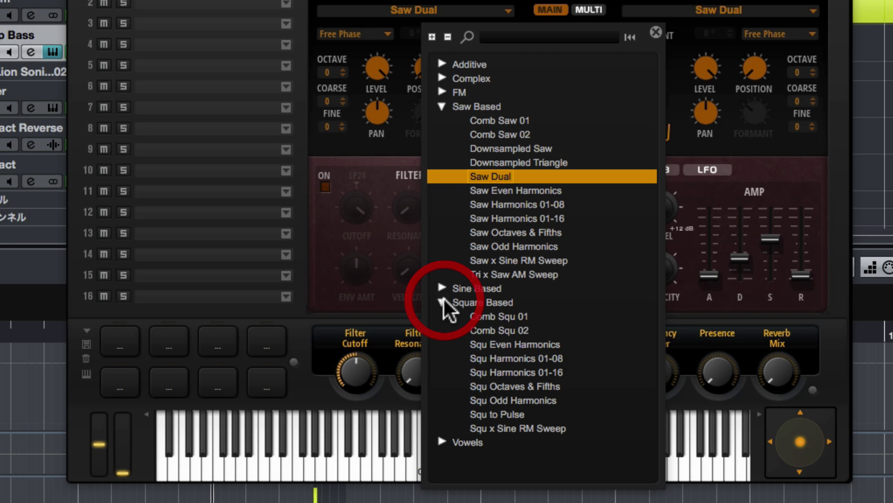
double_click(479, 316)
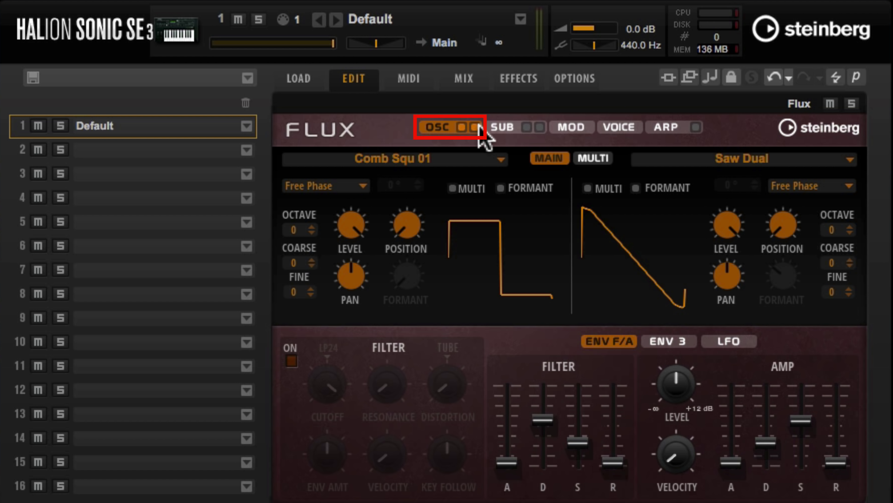
left_click(476, 127)
left_click(355, 487)
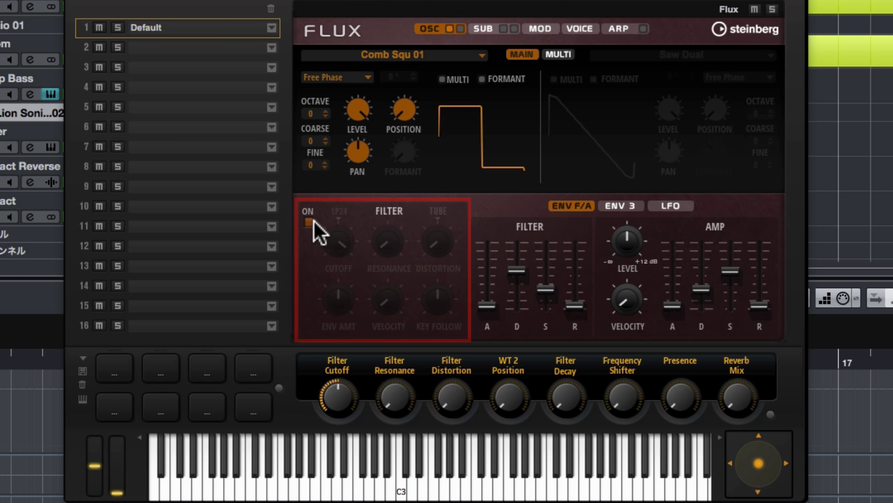
Switch on Flux's filter and lower its cutoff, testing the sound with low notes.
left_click(337, 274)
left_click_drag(346, 251, 317, 332)
left_click(285, 479)
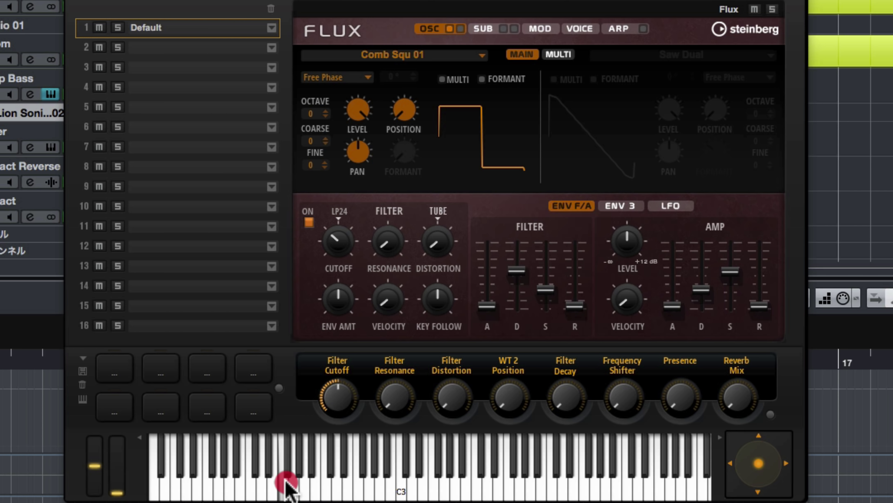
left_click(288, 482)
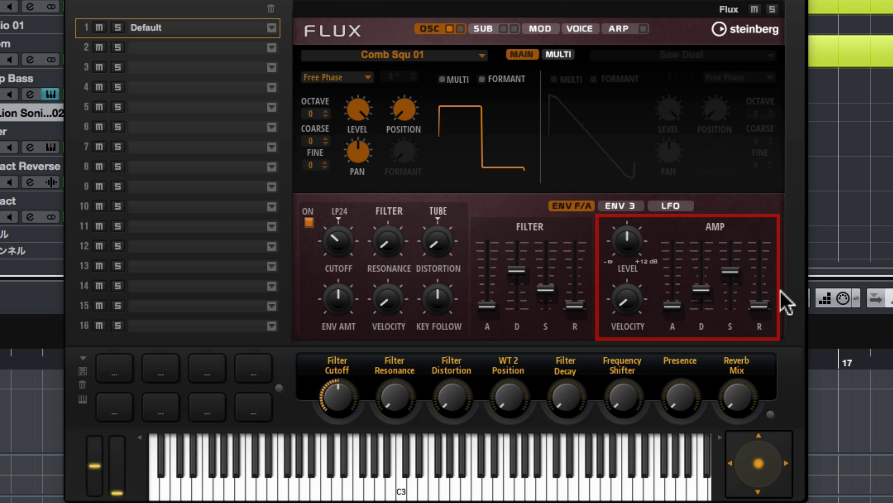
Lower the amp envelope's sustain to minimum and raise its decay slightly, checking the result with a note.
left_click_drag(730, 272, 734, 336)
left_click_drag(706, 287, 706, 271)
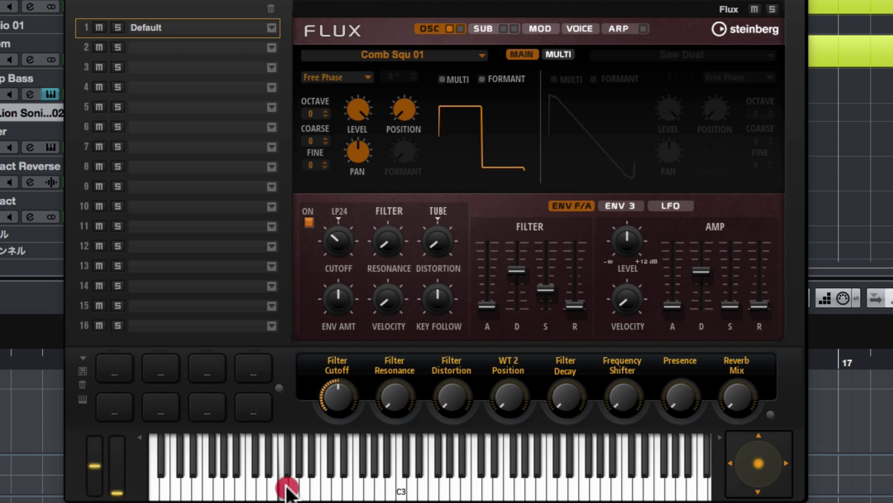
left_click(286, 490)
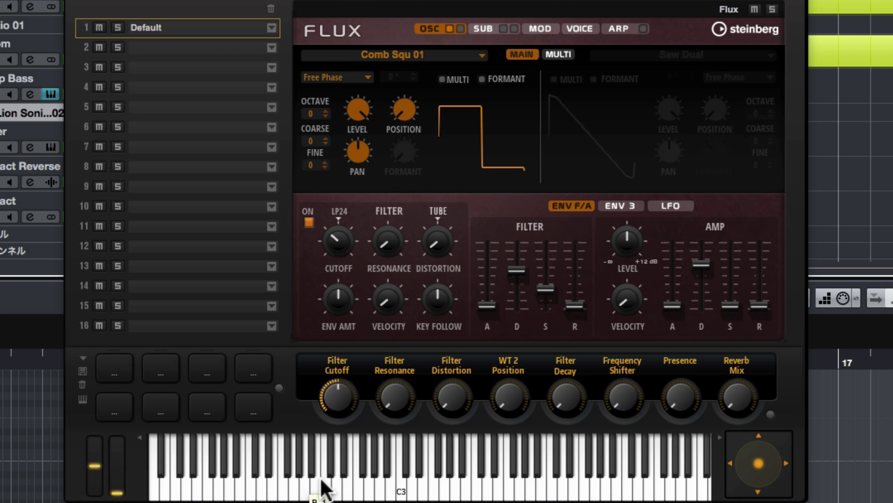
Look at the third envelope, try the pitch bend, and set Flux's PB Down range to -25 in the voice settings.
left_click(619, 205)
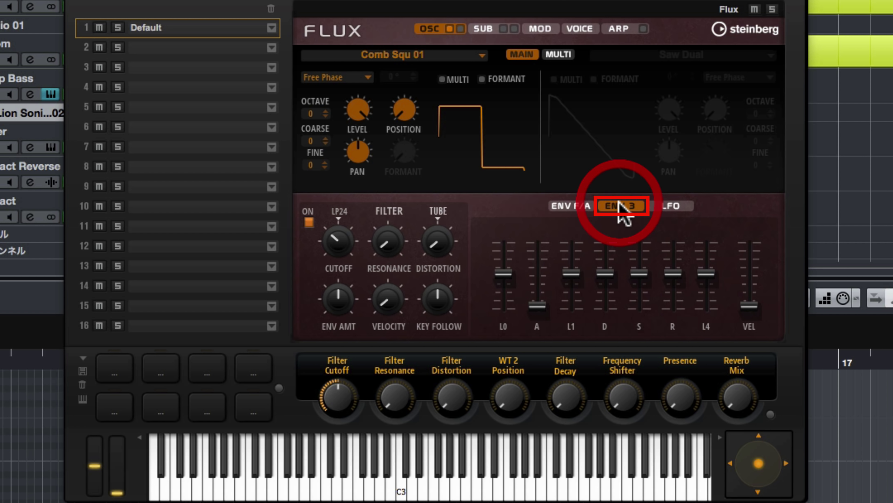
left_click(571, 206)
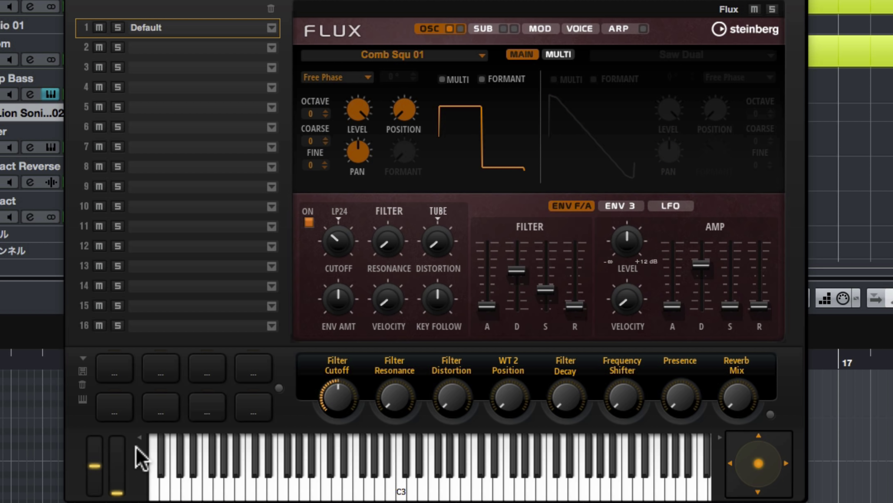
mouse_move(95, 466)
left_mouse_down()
mouse_move(101, 454)
mouse_move(109, 475)
left_mouse_up()
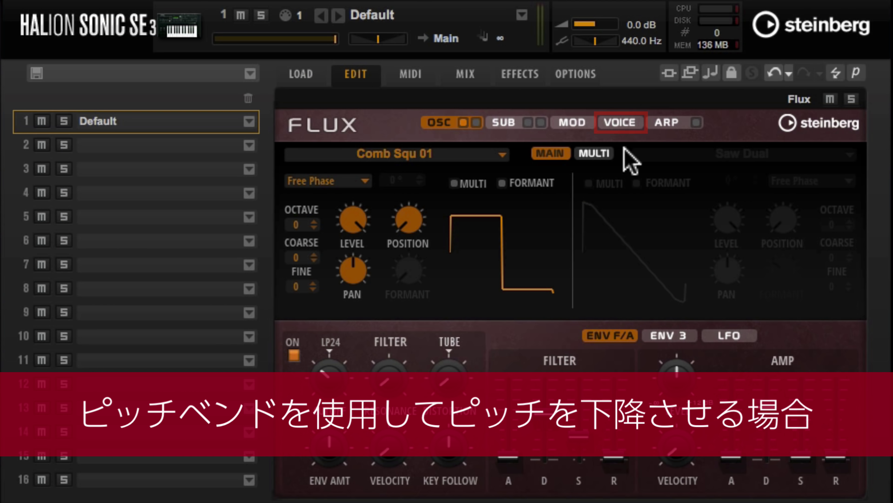
left_click(580, 28)
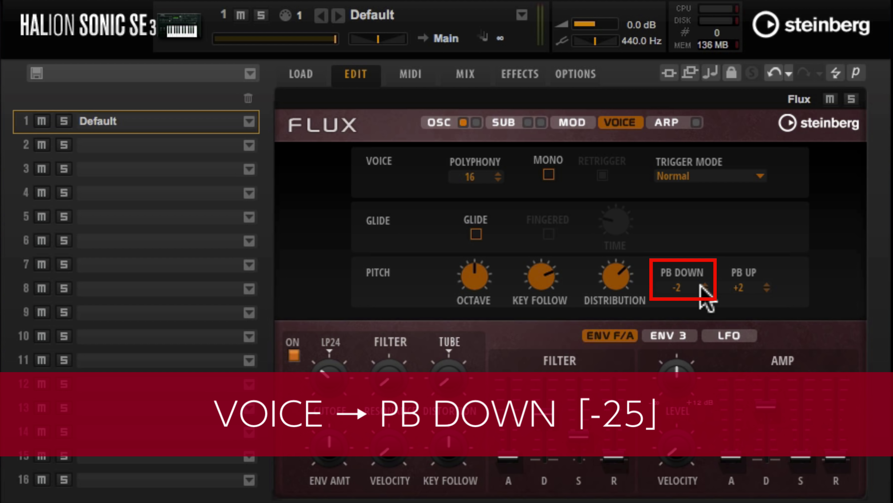
left_click_drag(689, 311, 689, 329)
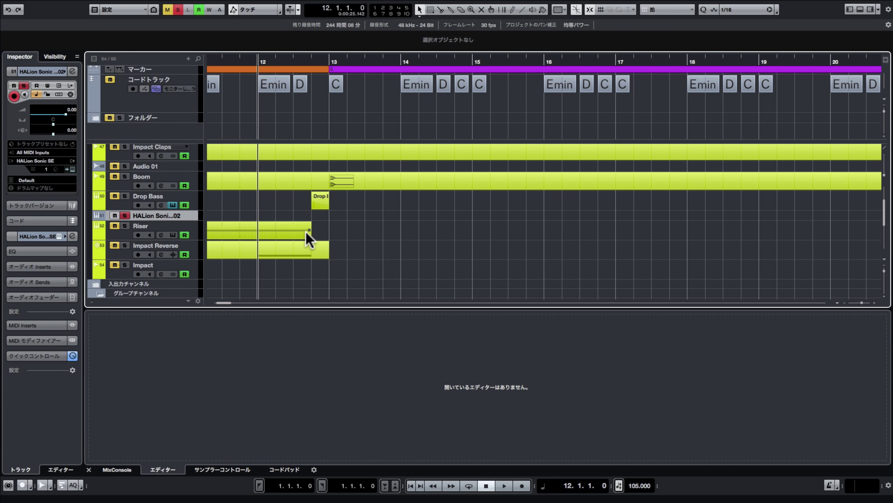
Create a one-beat part from bar 12 beat 4 on the HALion Sonic SE 02 track and enter an A1 note filling it.
left_click(319, 215)
double_click(322, 217)
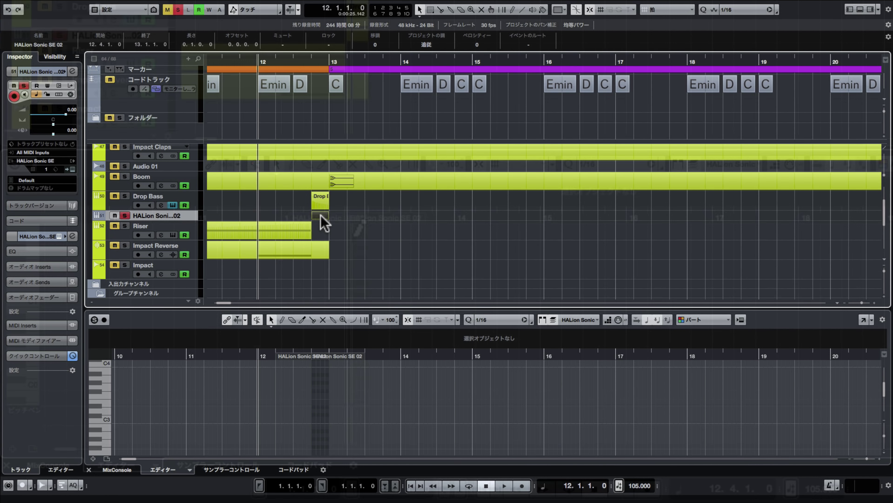
left_click_drag(352, 242, 368, 243)
key("h")
key("h")
key("h")
key("h")
key("h")
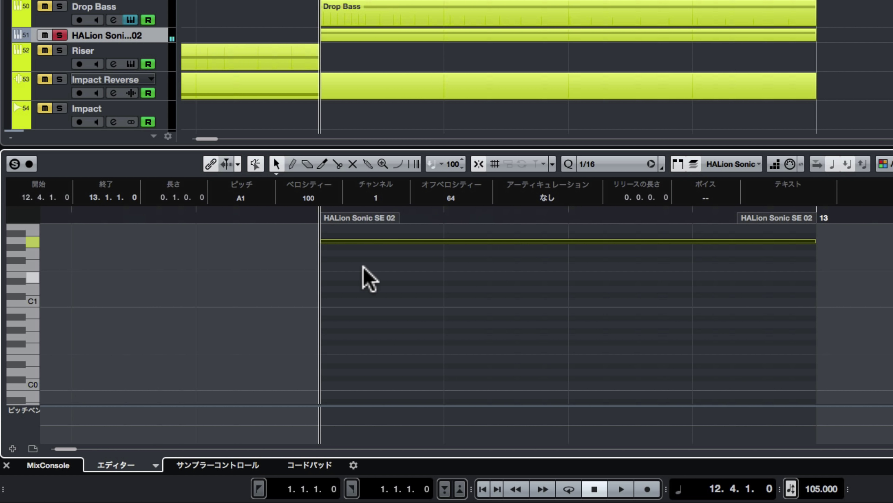
Draw a falling pitch-bend curve under the bass note, and audition it from bar 12 soloed and with the full mix.
left_click(399, 164)
left_click_drag(339, 426, 774, 435)
key("space")
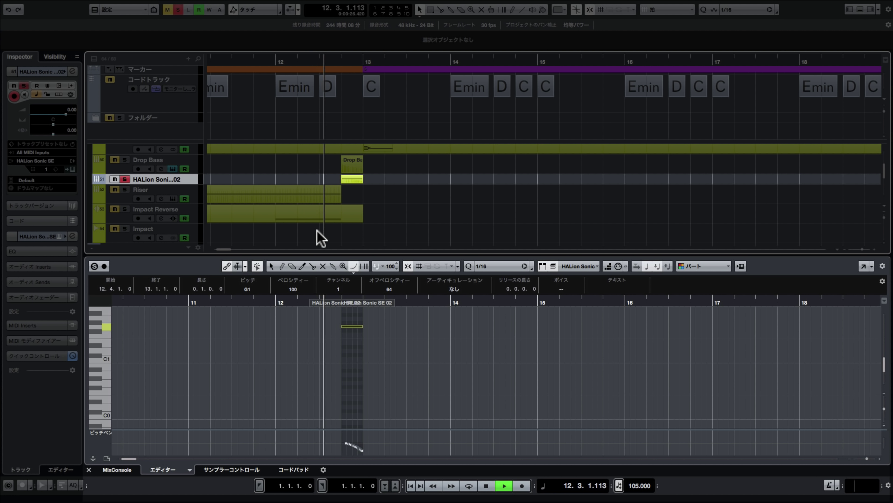
key("space")
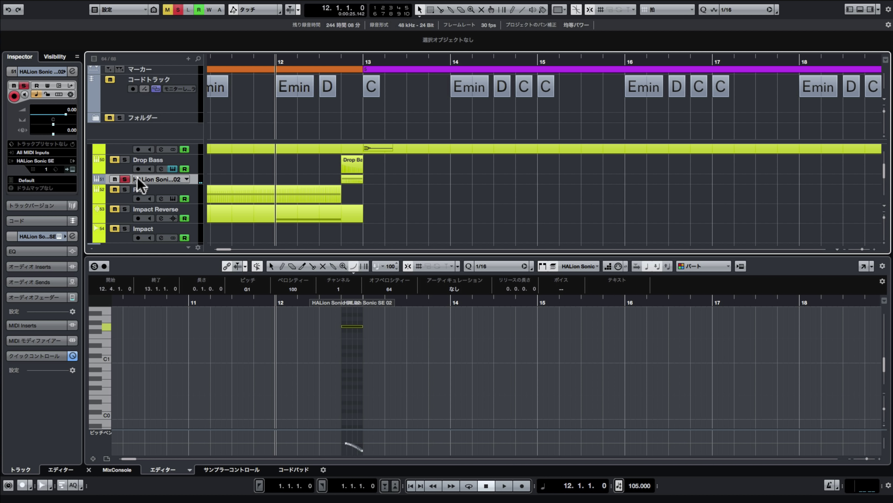
left_click(126, 179)
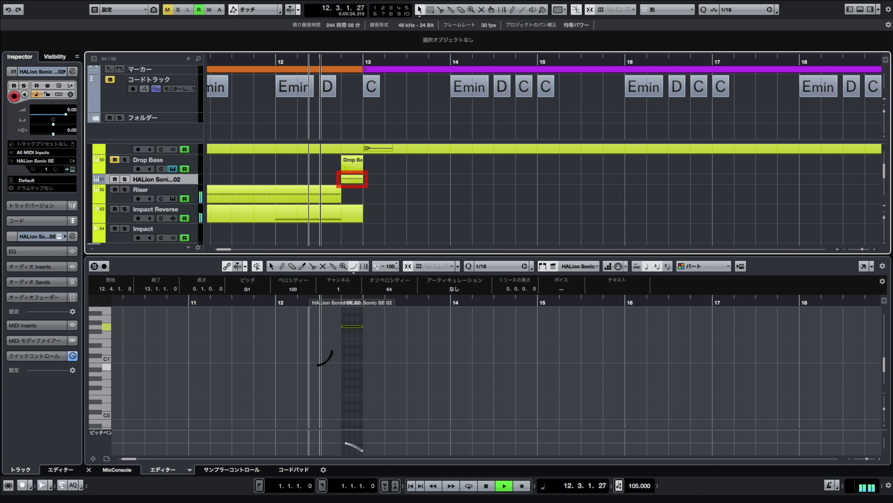
key("space")
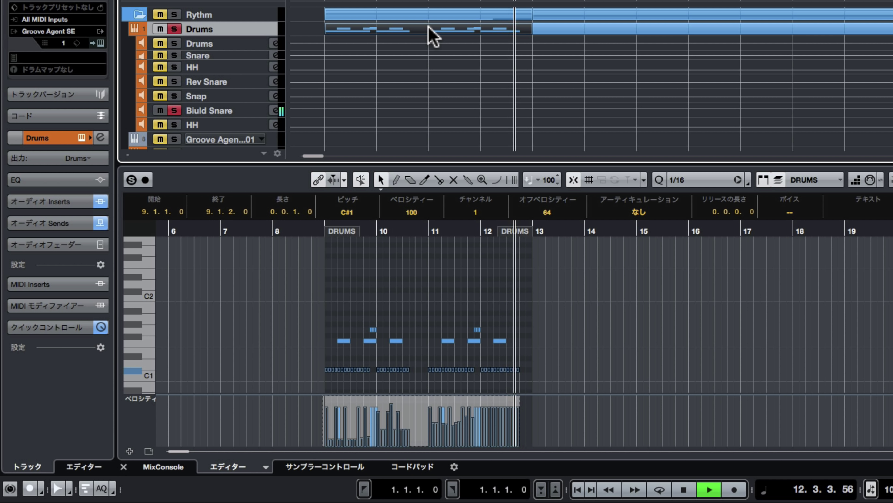
Stop the drum playback and add one instrument track that uses Groove Agent SE with Stereo Out as output.
key("space")
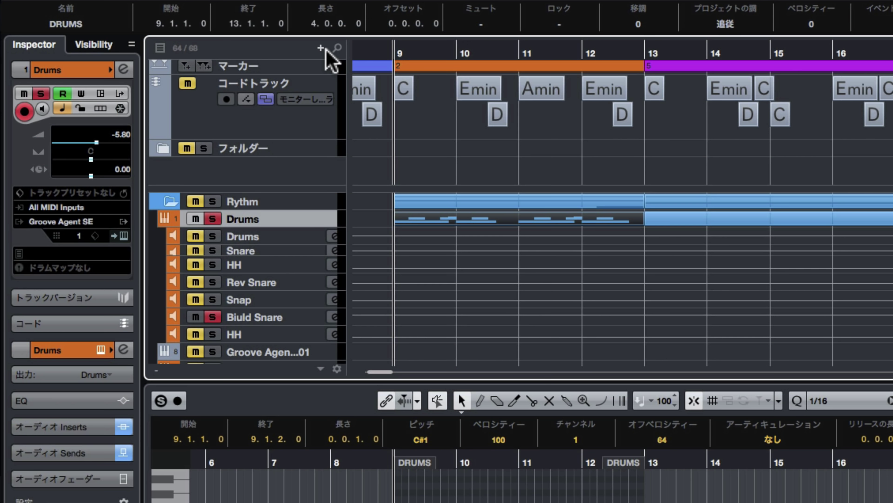
left_click(317, 50)
left_click(345, 106)
left_click(496, 321)
type("groove")
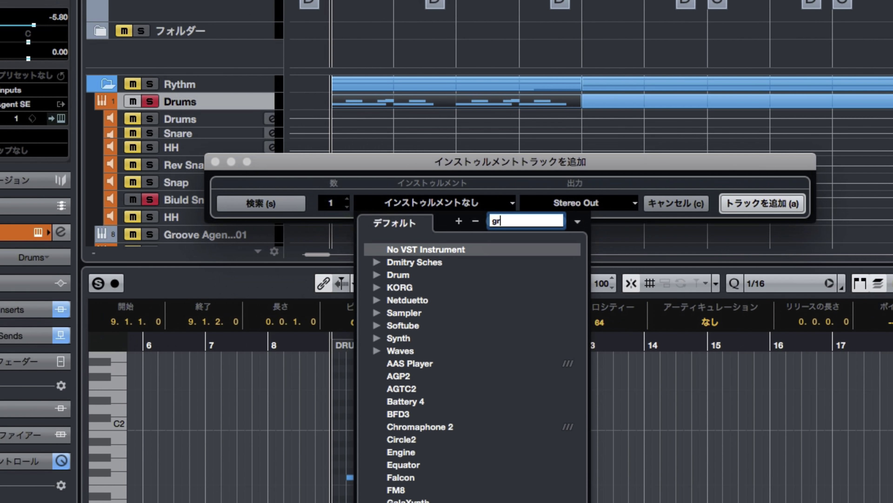
left_click(495, 394)
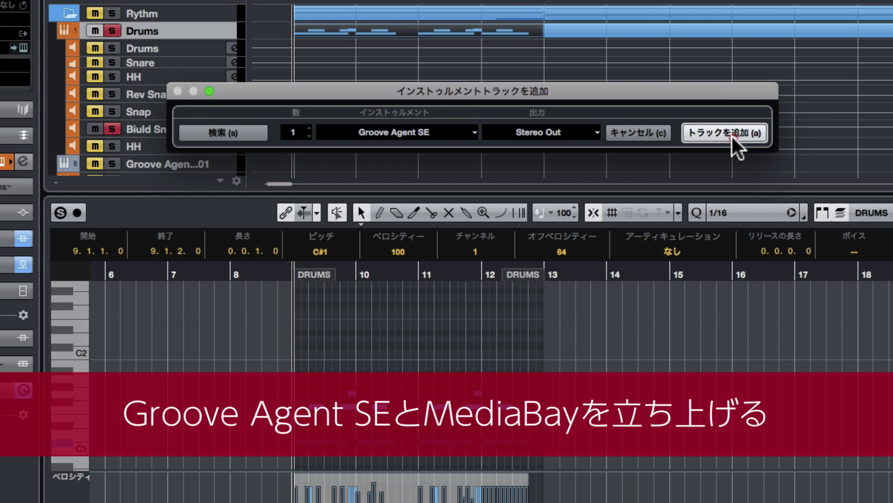
key("Return")
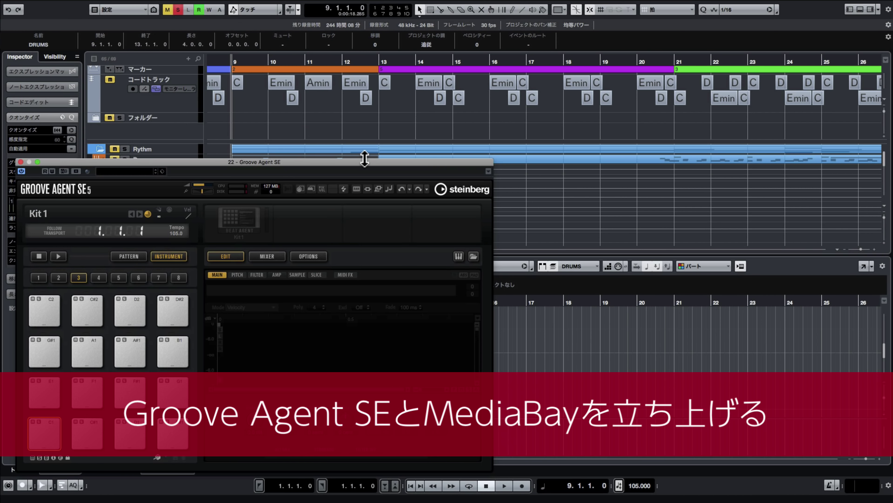
Filter MediaBay to Drum&Perc snare drums and load the FC01_BB_2_Snare1_RT sample onto Groove Agent's C1 pad.
key("F5")
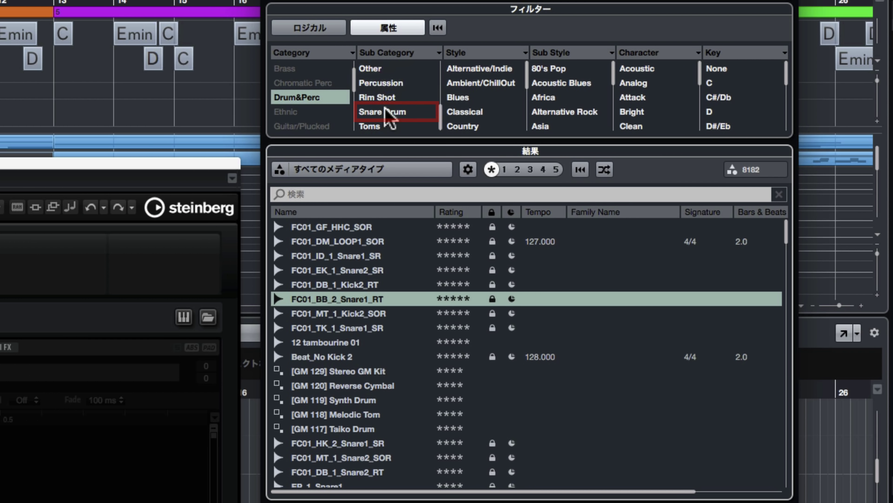
left_click(581, 130)
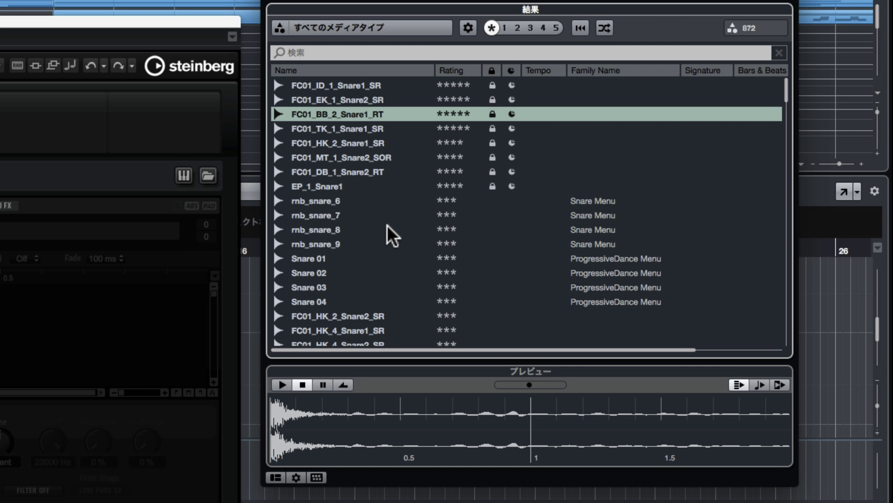
left_click(360, 117)
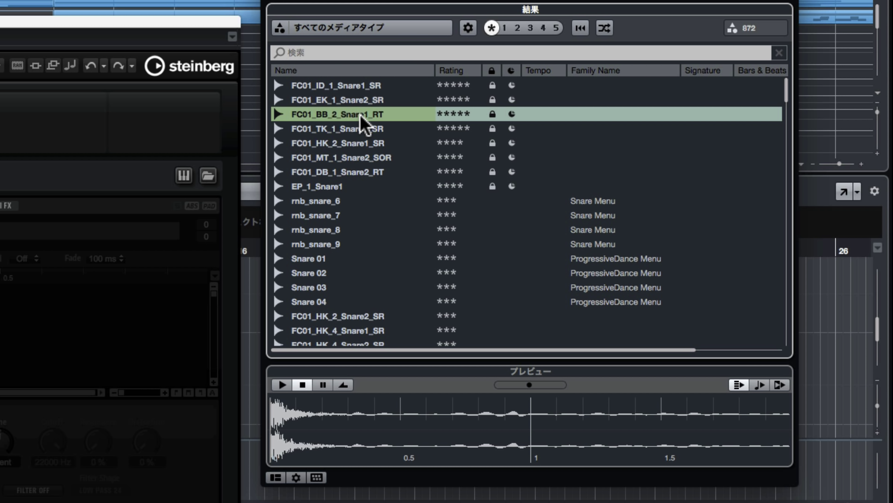
left_click_drag(355, 115, 79, 442)
left_click(75, 434)
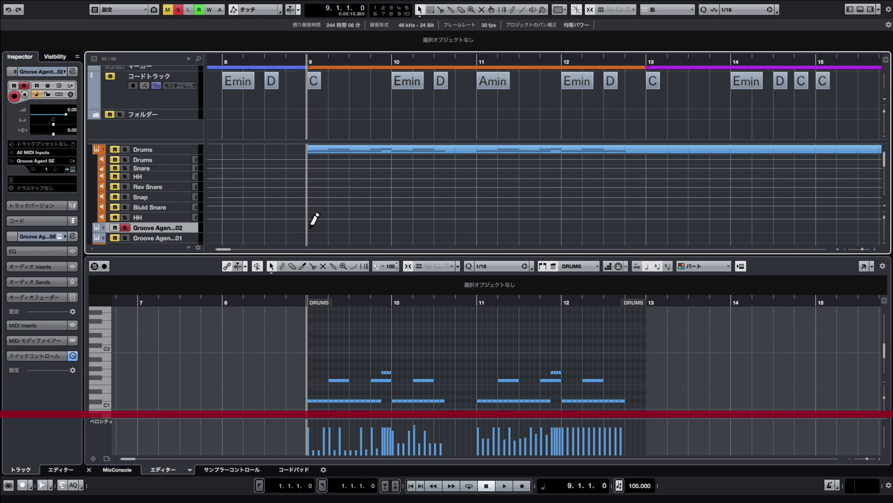
Create a part from bar 9 to 12.4 on the Groove Agent SE 02 track and enter six C1 sixteenth notes in bar 9 in a dotted-eighth-based rhythm.
mouse_move(314, 225)
left_mouse_down()
mouse_move(638, 240)
mouse_move(628, 240)
left_mouse_up()
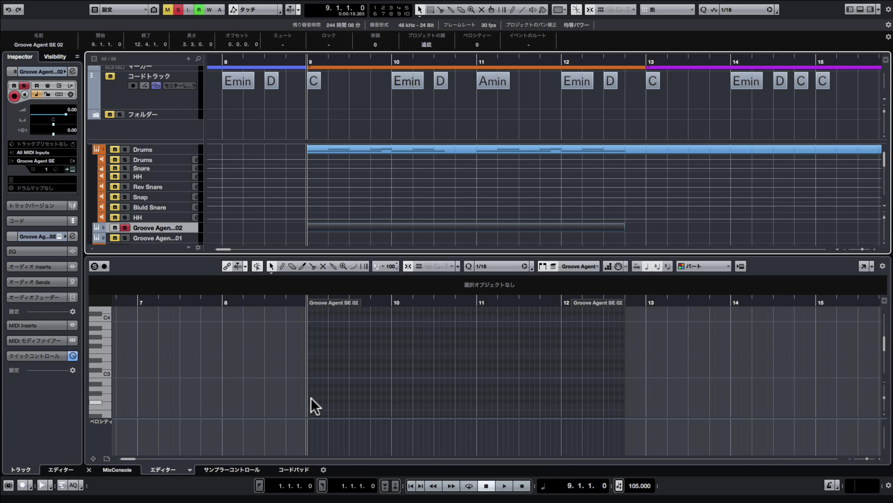
scroll(311, 401, "down", 6)
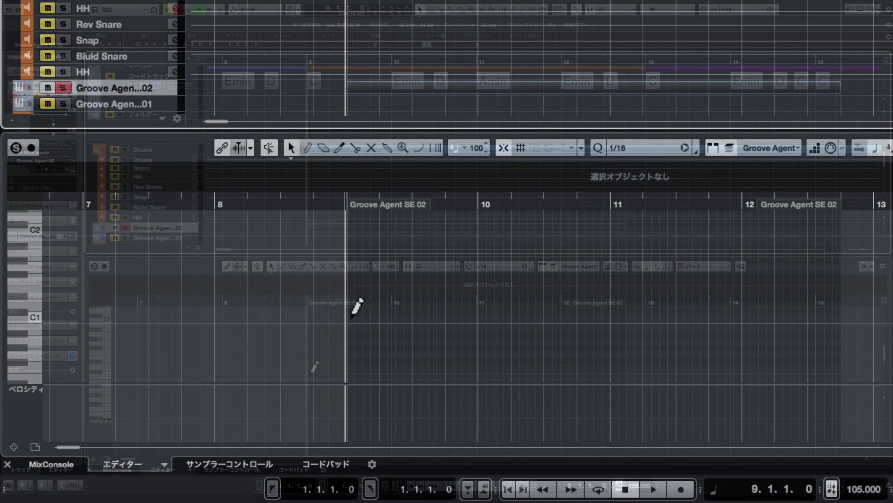
left_click(311, 374)
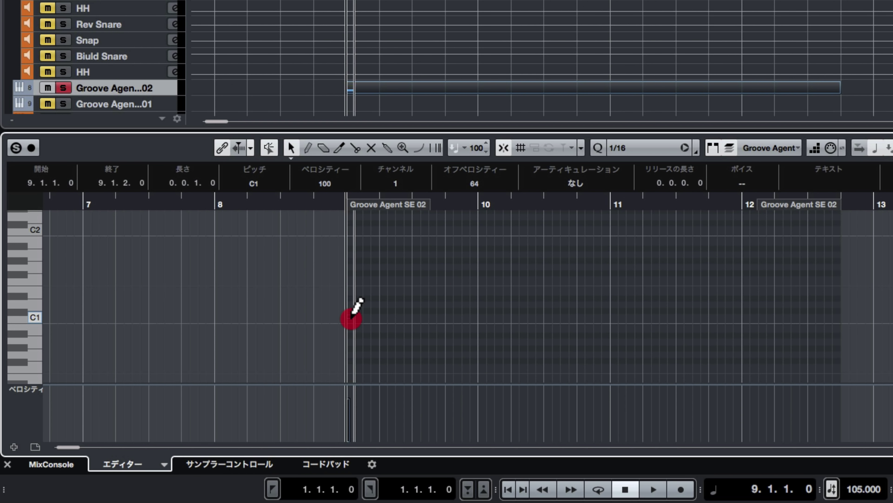
left_click(375, 316)
left_click(383, 316)
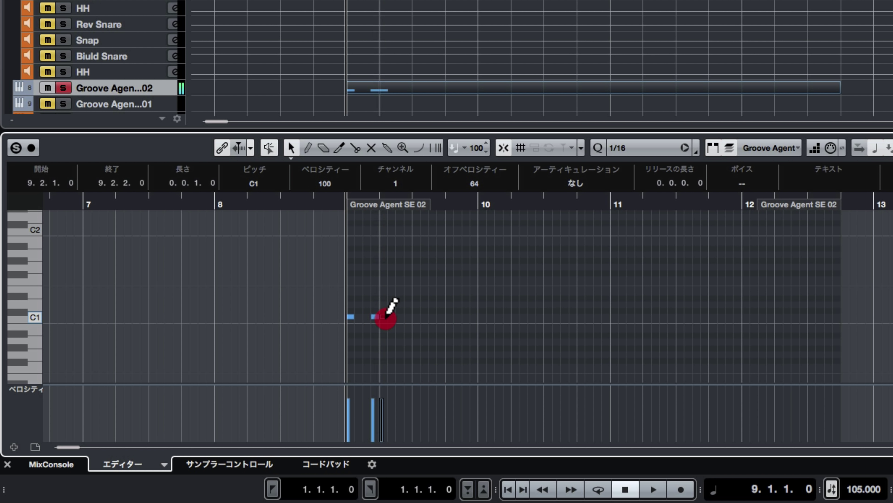
left_click(400, 316)
left_click(433, 316)
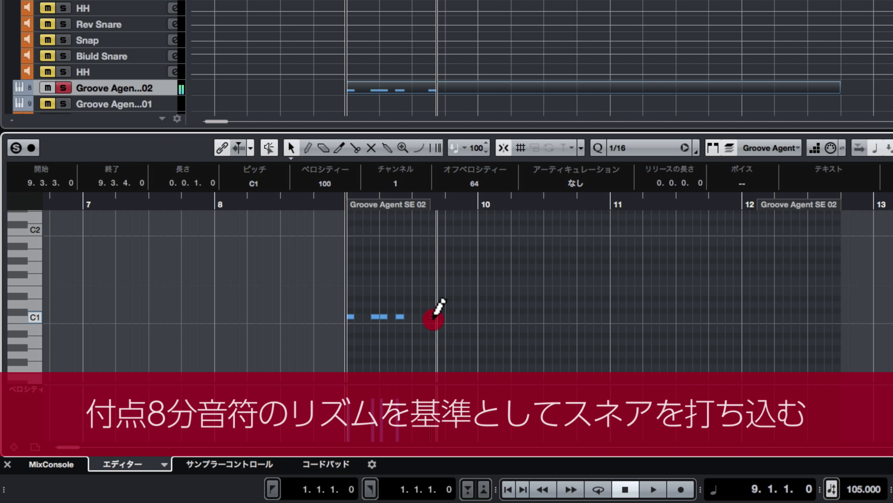
left_click(449, 316)
Duplicate bar 9's snare pattern three times to cover bars 10 to 12, and audition it from bar 9.
key("1")
left_click(439, 316)
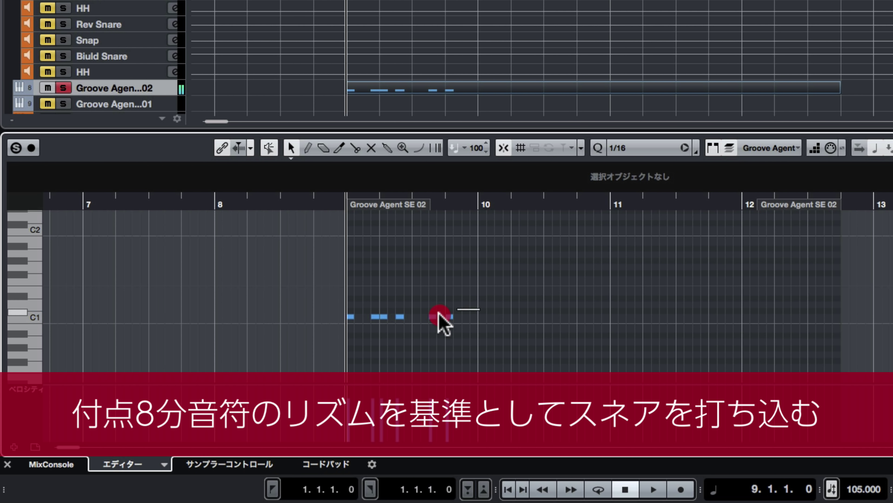
left_click_drag(439, 315, 349, 321)
key("ctrl+d")
key("ctrl+d")
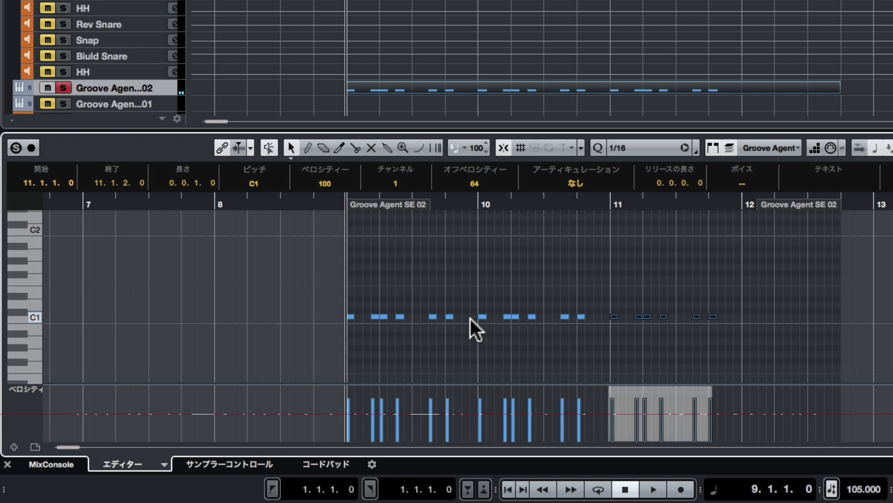
key("ctrl+d")
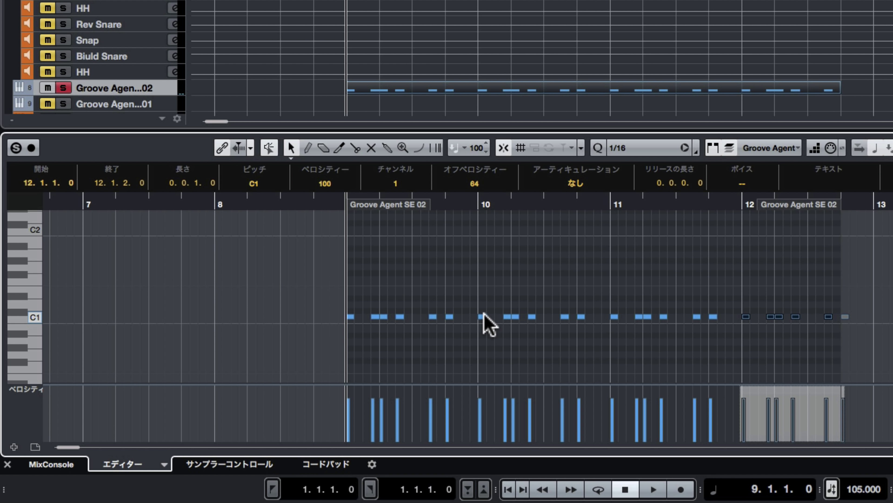
key("space")
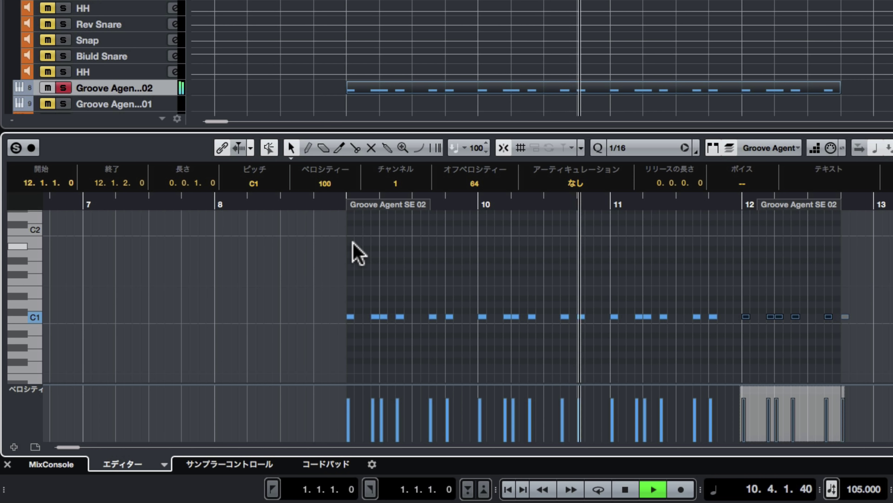
key("space")
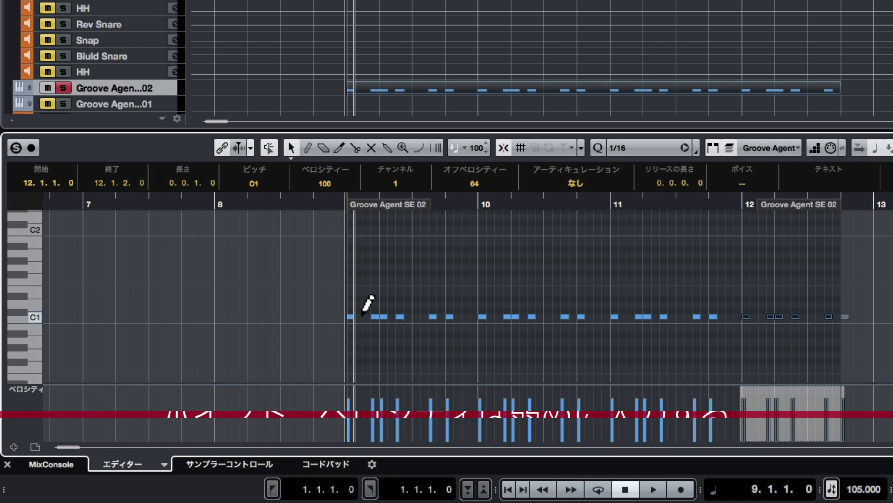
Fill the gaps between the snare accents with C1 sixteenth notes at a low velocity of about 15.
left_click(364, 316)
left_click_drag(366, 437, 355, 434)
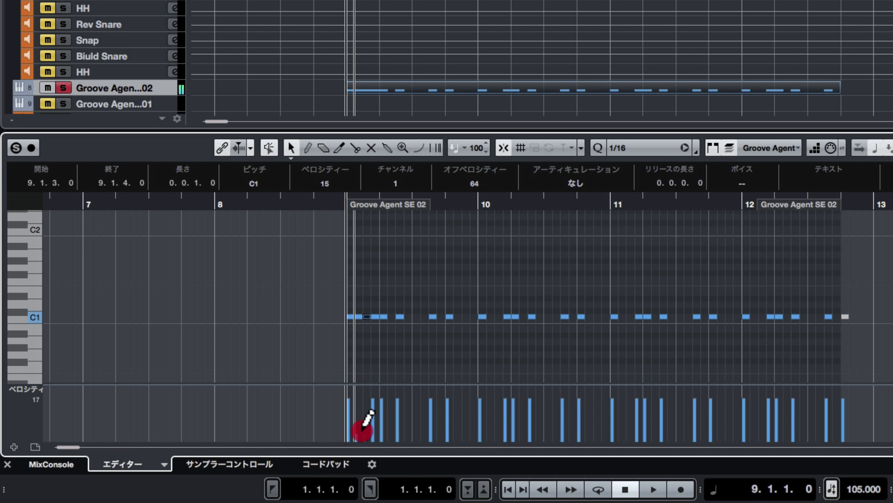
key("alt+d")
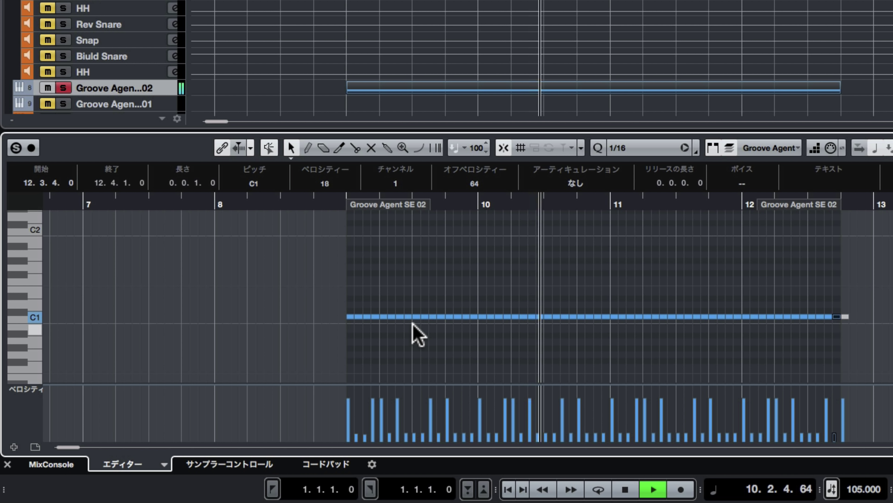
Raise the velocities of the weak C1 notes gradually from bar 10 to the part's end, and audition the build from bar 9.
key("space")
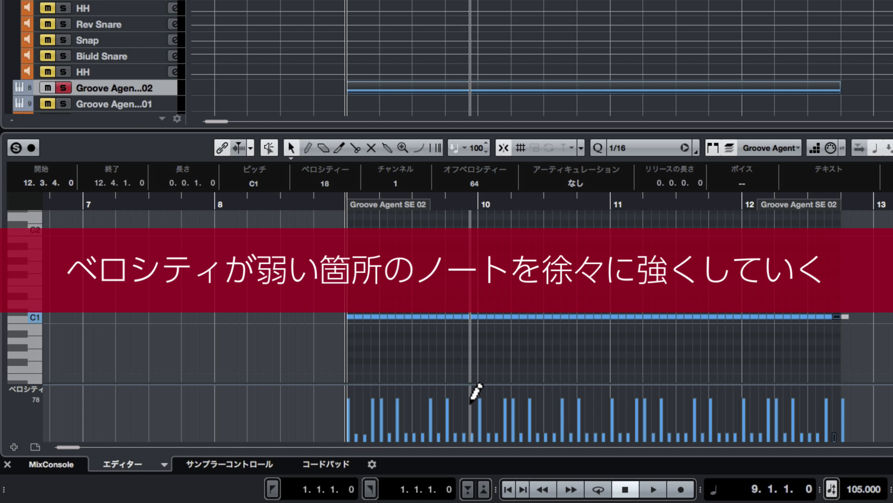
mouse_move(485, 425)
left_mouse_down()
mouse_move(635, 414)
mouse_move(726, 394)
mouse_move(734, 404)
mouse_move(756, 384)
mouse_move(837, 397)
left_mouse_up()
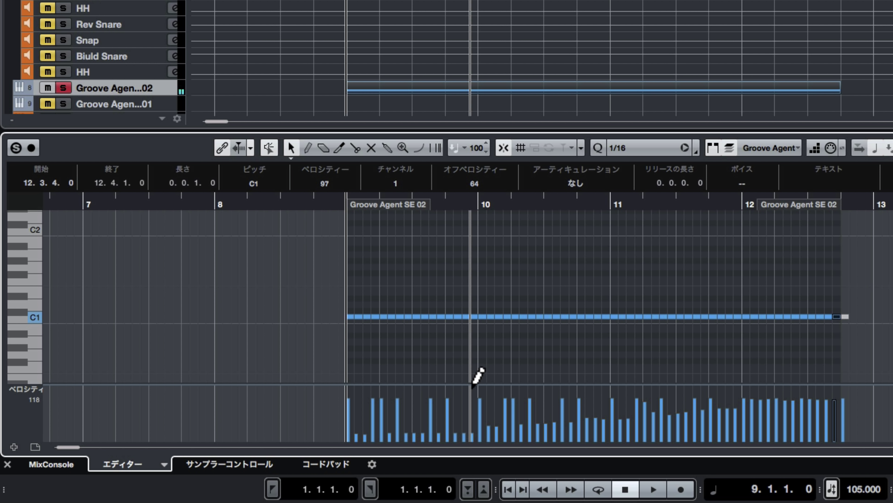
key("space")
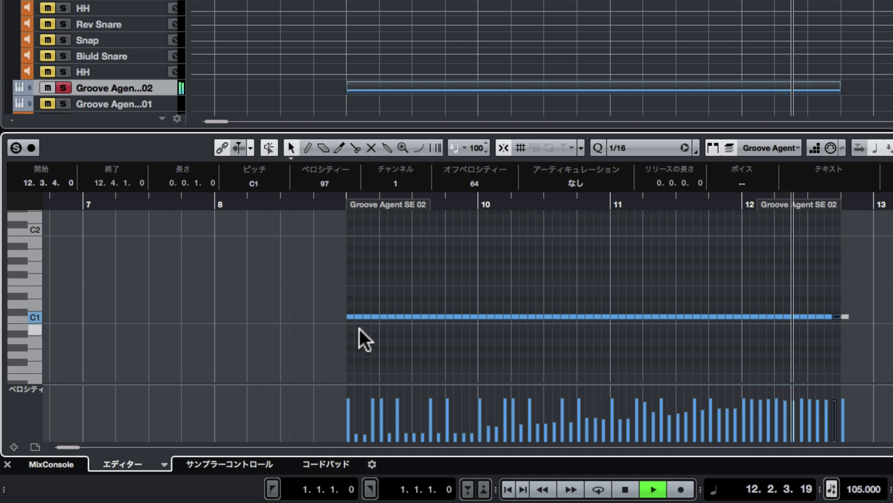
key("space")
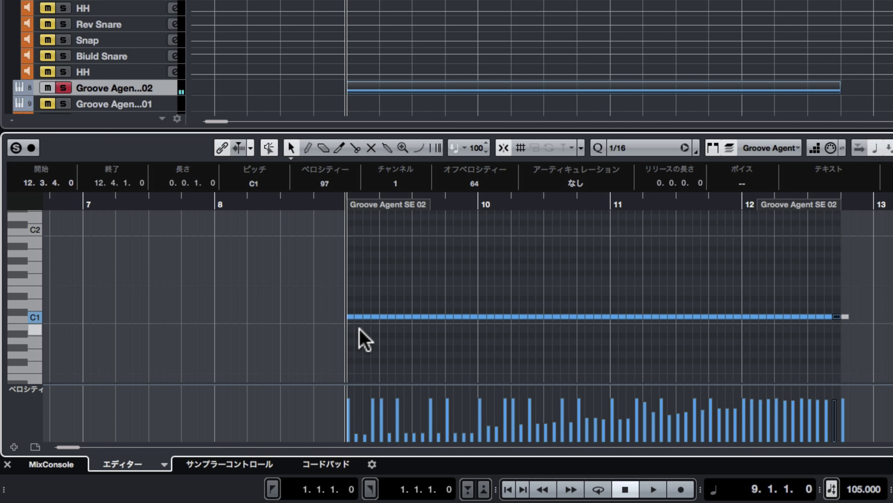
left_click(382, 340)
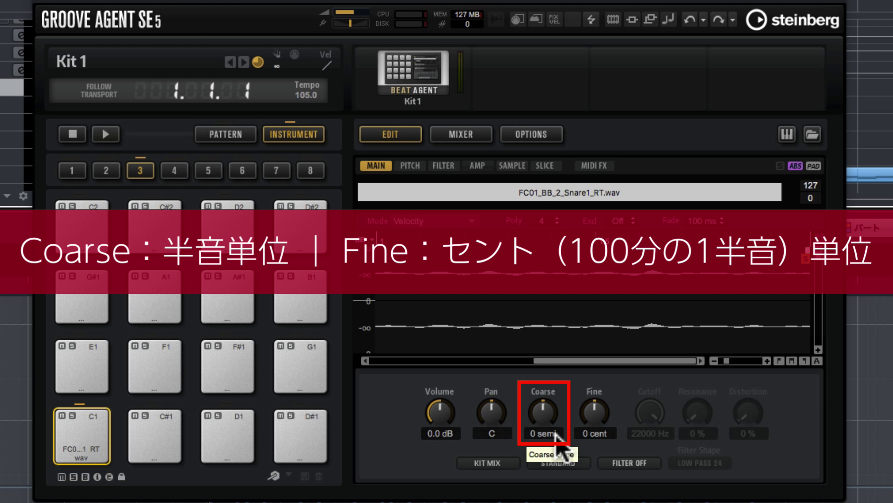
Show an automation track for the C1 snare pad's Coarse pitch, enable automation reading on it and enlarge its lane.
right_click(547, 405)
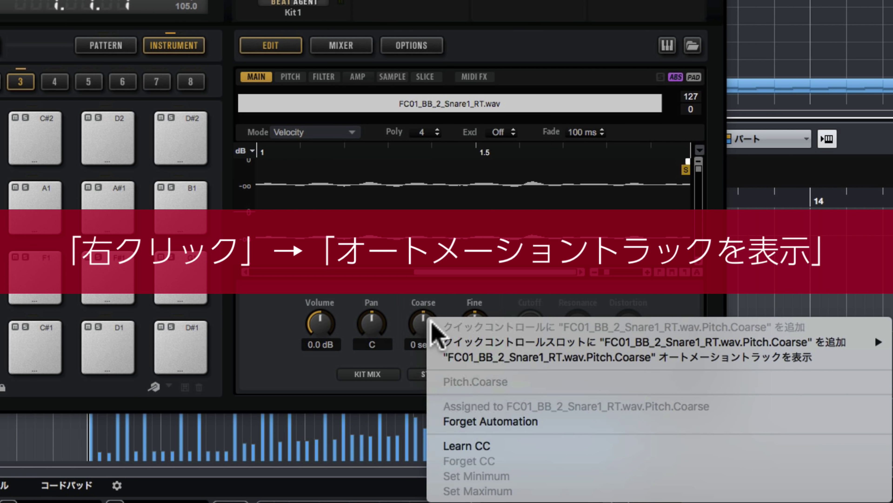
left_click(468, 358)
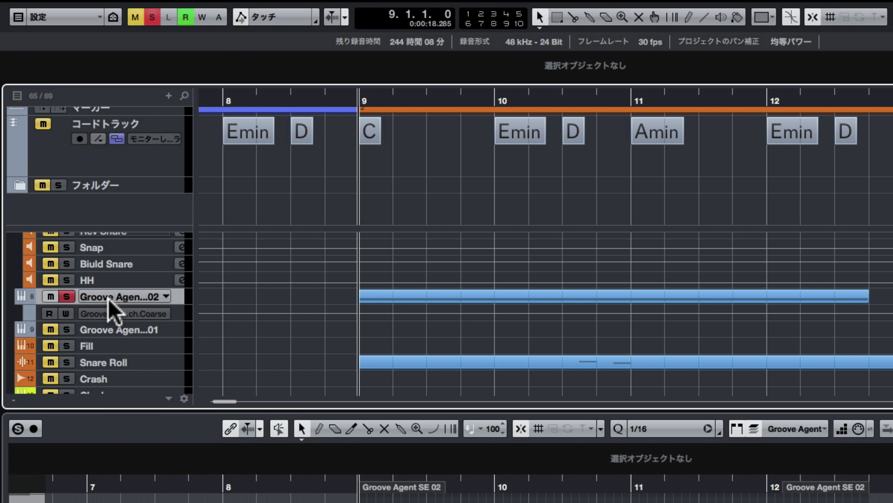
left_click(52, 313)
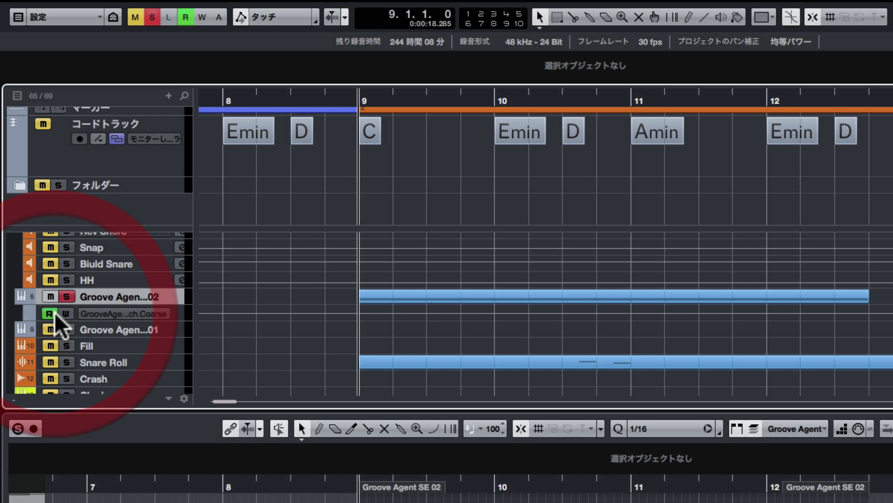
left_click_drag(100, 318, 124, 367)
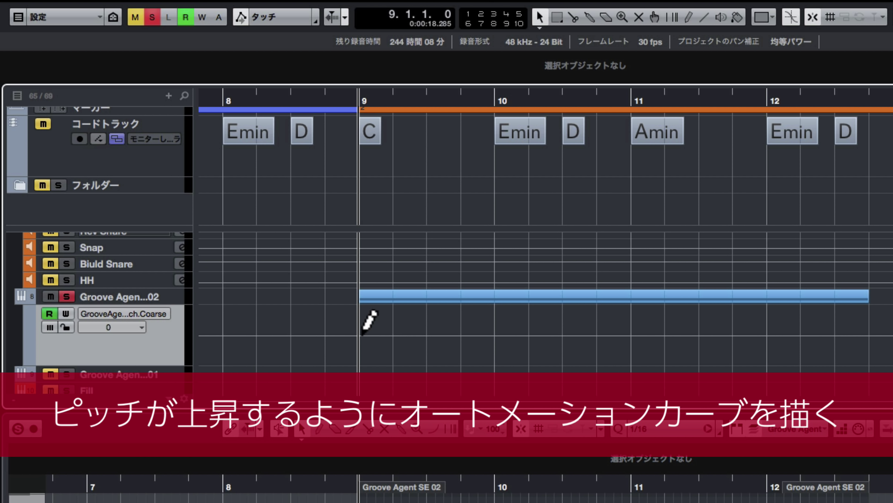
Draw a Coarse automation curve that stays at 0 until just after bar 11, rises until bar 12.4, and audition it.
left_click_drag(631, 336, 686, 331)
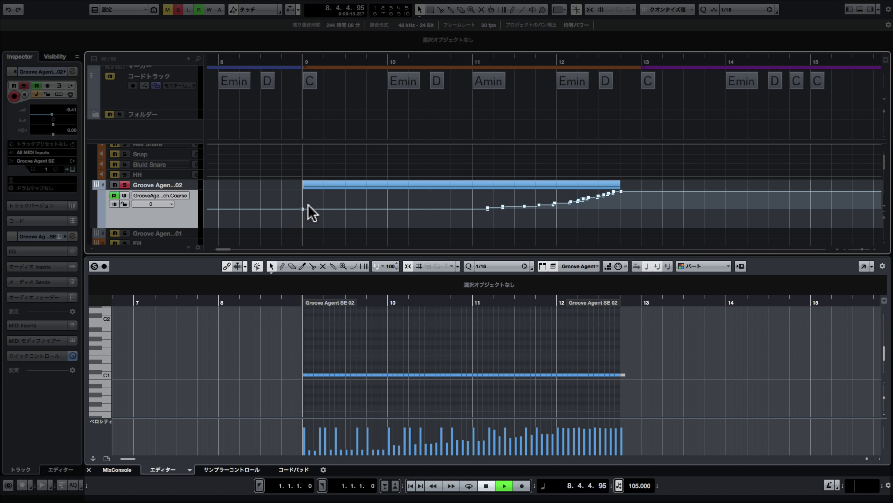
key("space")
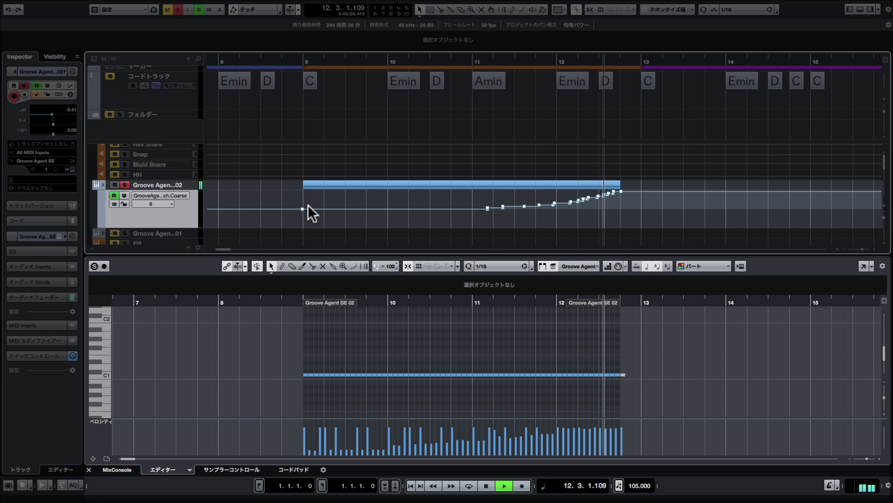
key("space")
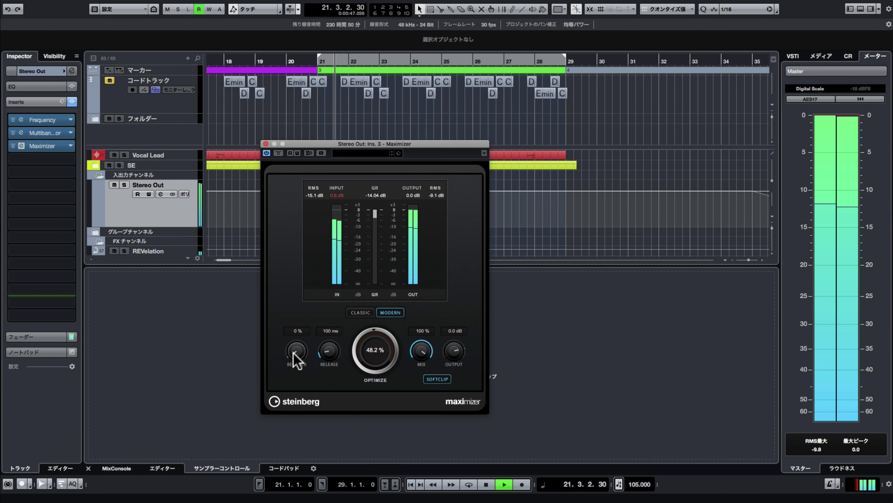
Set Recover to 5 % in the Stereo Out channel's Maximizer during playback.
left_click_drag(293, 352, 295, 344)
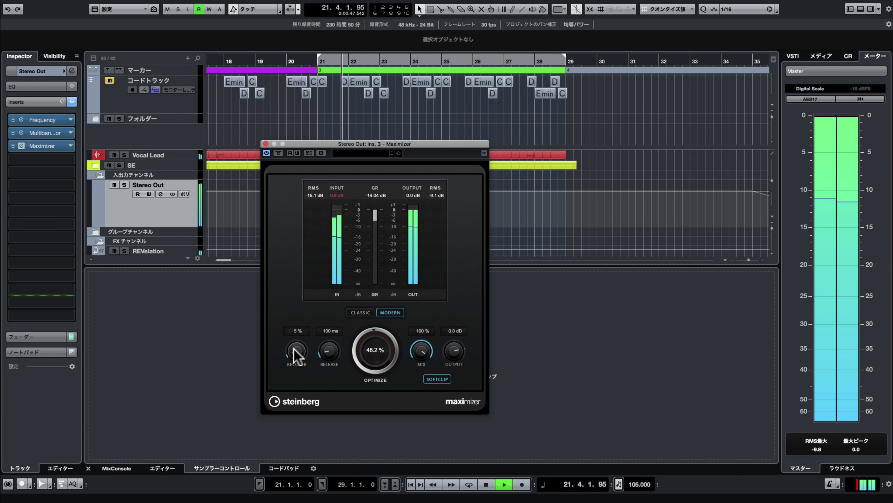